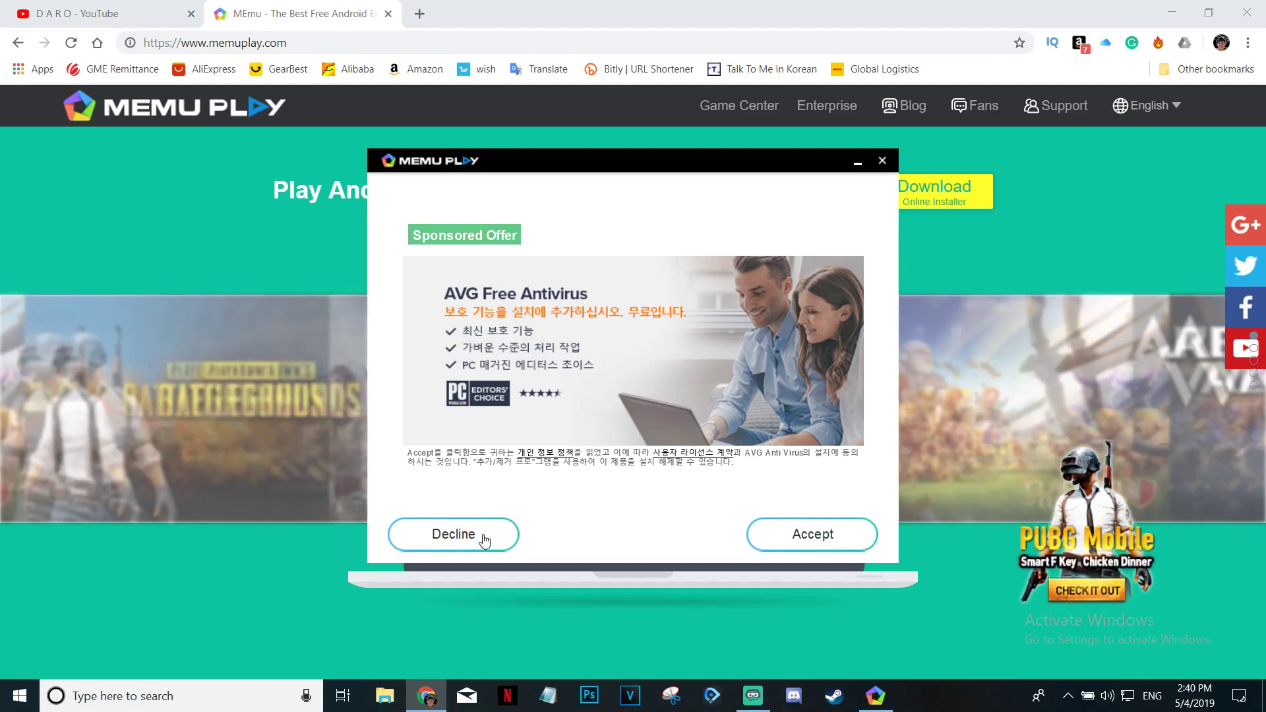
Step: Decline the AVG Free Antivirus offer, close the MEmu website, and bring the installer's progress window up over the desktop
{"action": "left_click", "coordinate": [488, 540]}
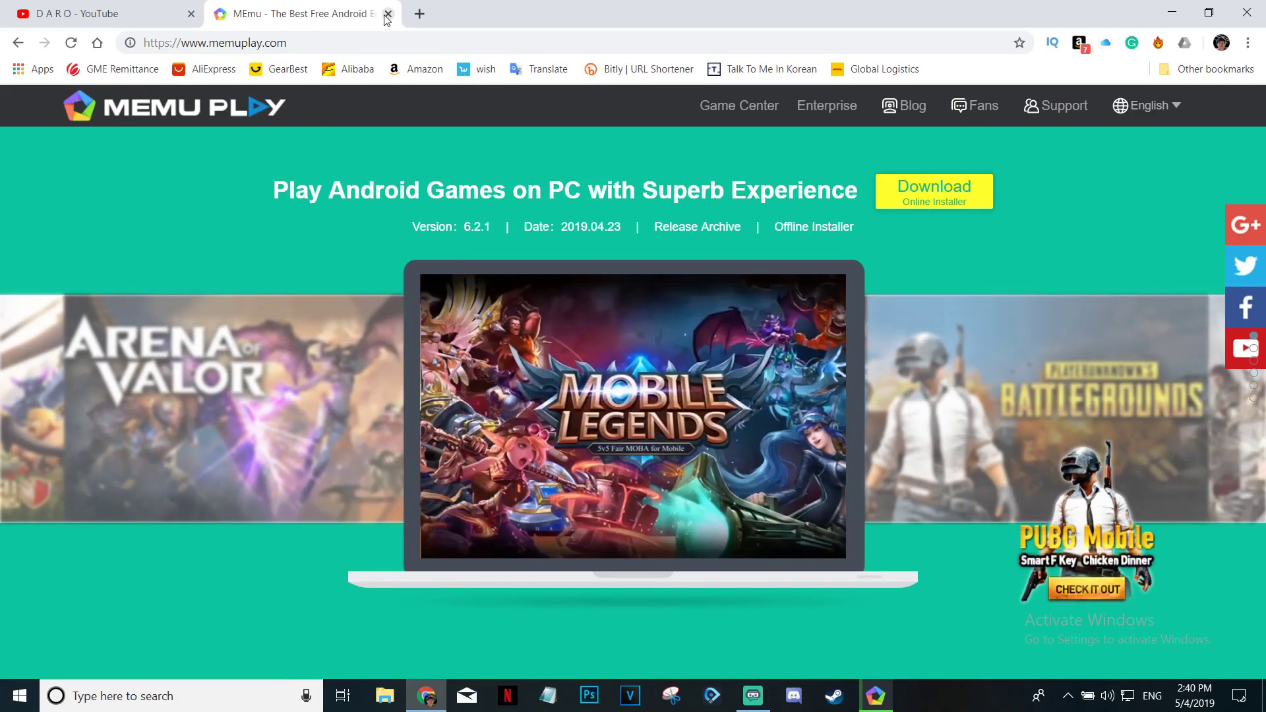
{"action": "left_click", "coordinate": [388, 13]}
{"action": "key", "text": "Page_Down"}
{"action": "key", "text": "Page_Down"}
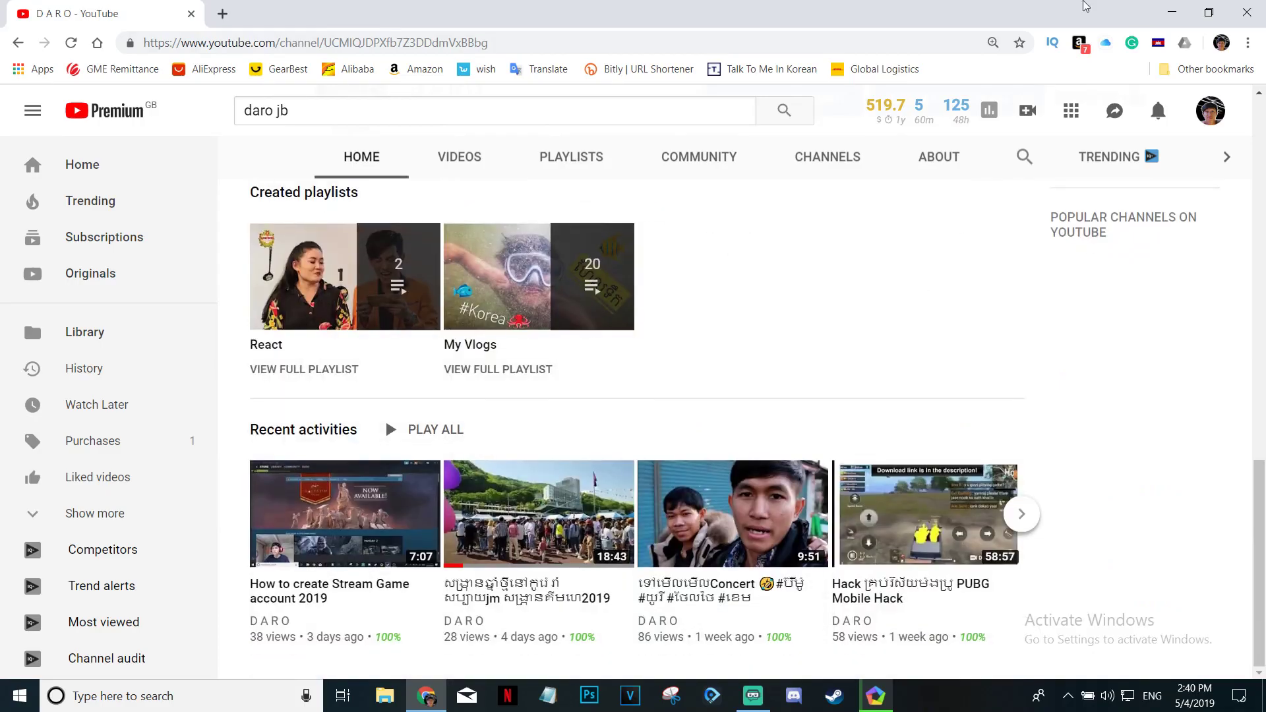
{"action": "left_click", "coordinate": [1173, 13]}
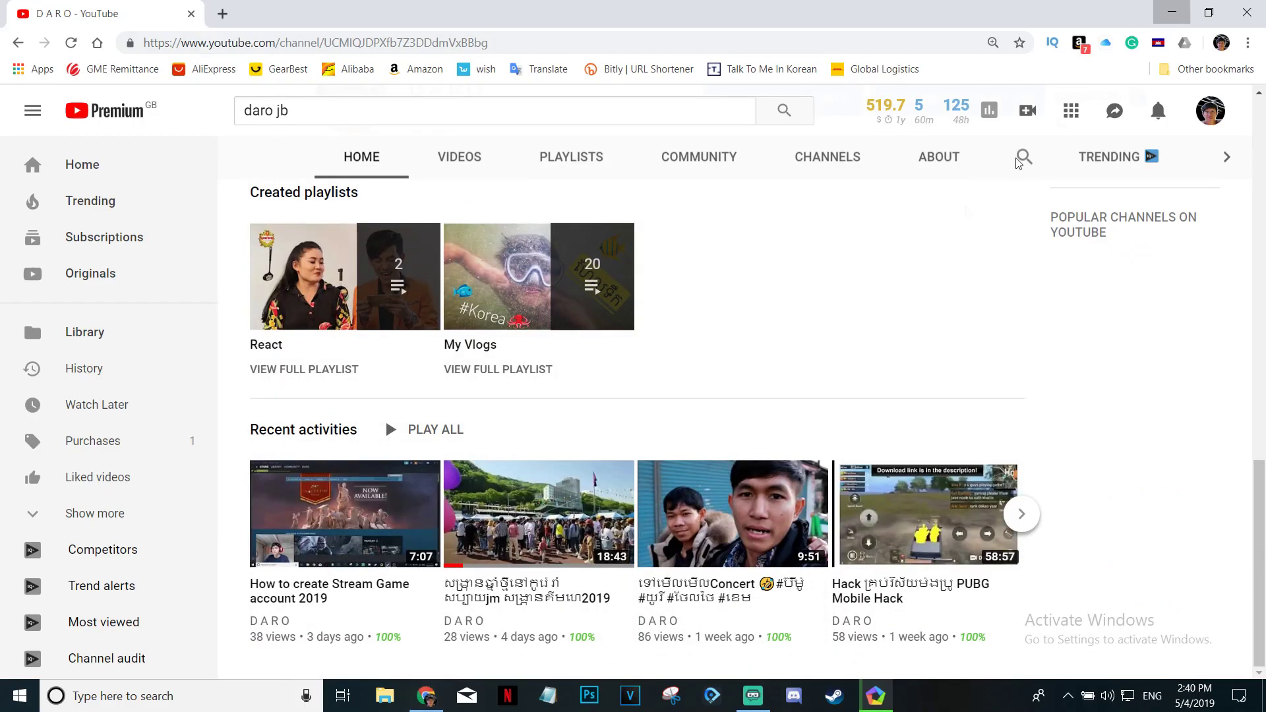
{"action": "left_click", "coordinate": [874, 696]}
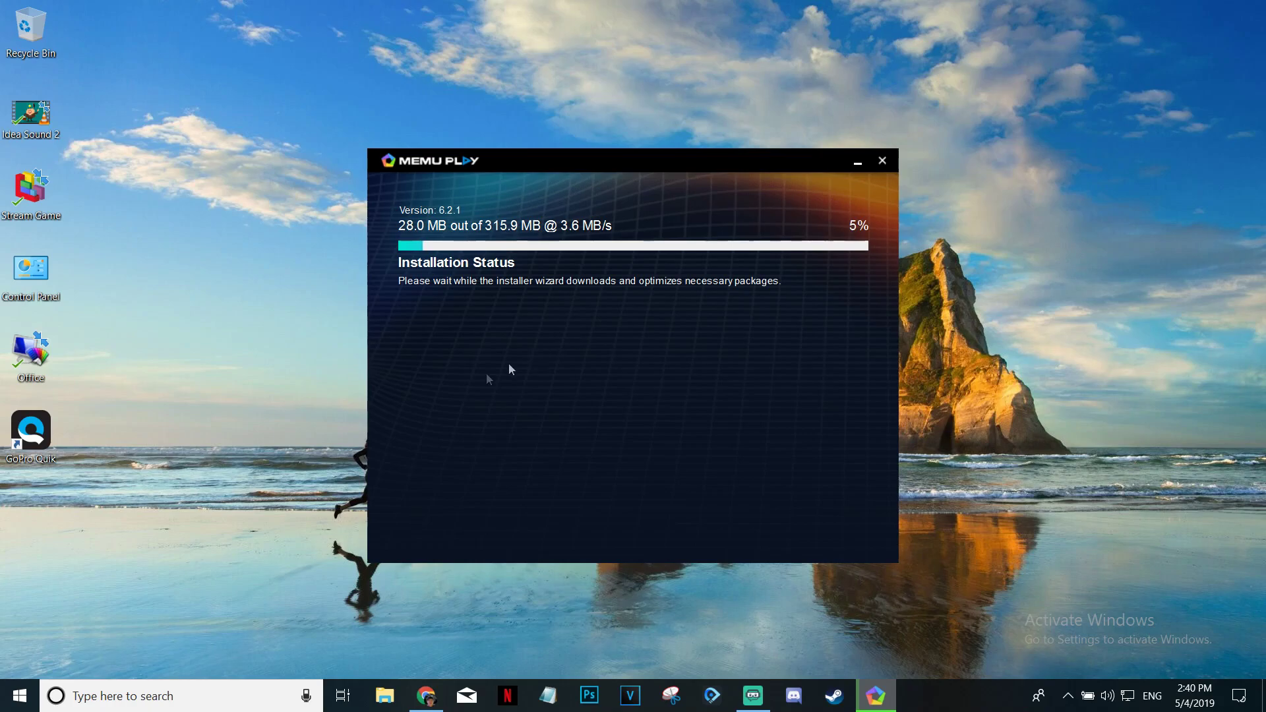
{"action": "right_click", "coordinate": [165, 347]}
{"action": "left_click", "coordinate": [199, 398]}
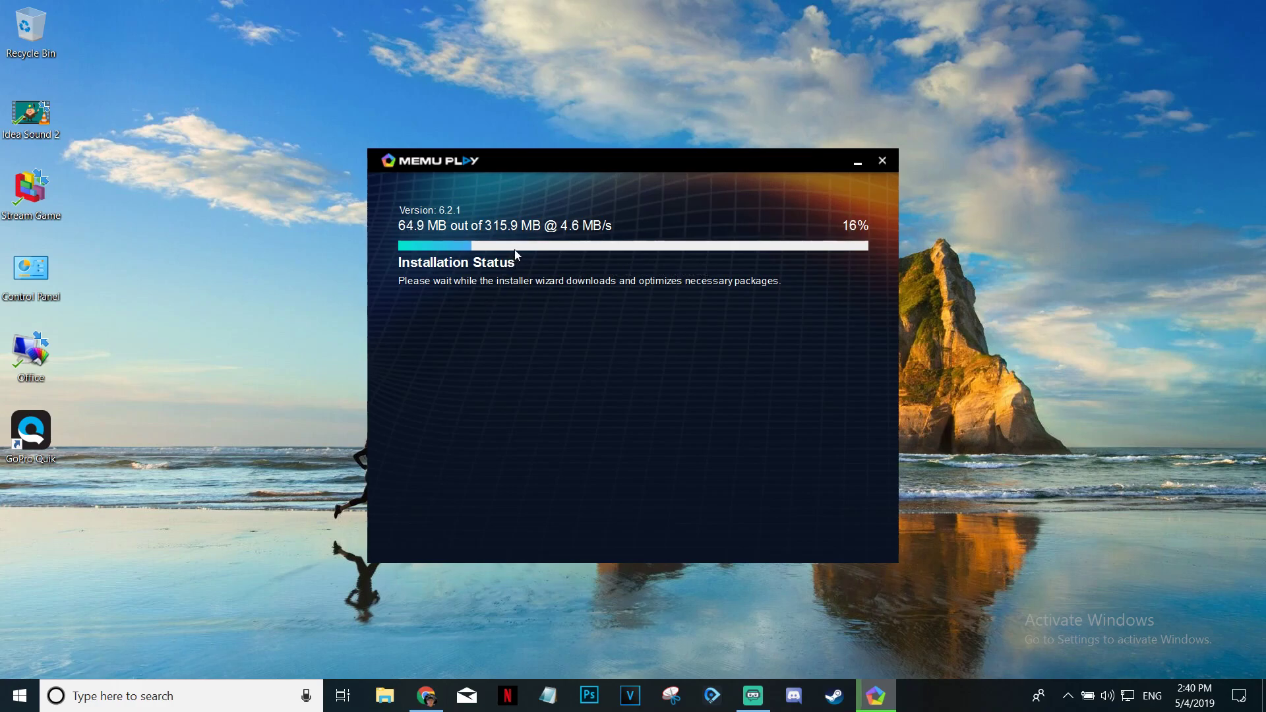
{"action": "right_click", "coordinate": [286, 414]}
{"action": "left_click", "coordinate": [314, 465]}
Step: Switch to the YouTube channel page in Chrome and minimize the MEmu installer while it downloads
{"action": "left_click", "coordinate": [426, 696]}
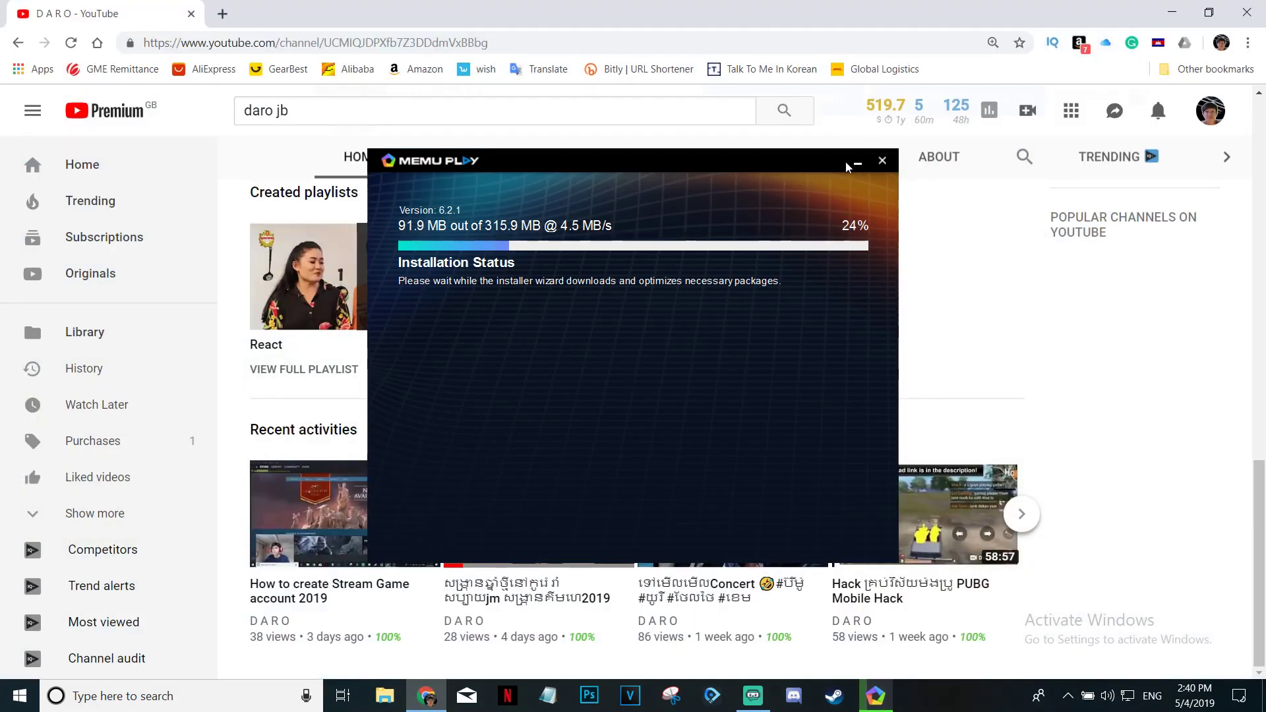
{"action": "left_click", "coordinate": [858, 162]}
{"action": "scroll", "coordinate": [1078, 318], "scroll_direction": "up", "scroll_amount": 3}
{"action": "scroll", "coordinate": [1078, 318], "scroll_direction": "up", "scroll_amount": 8}
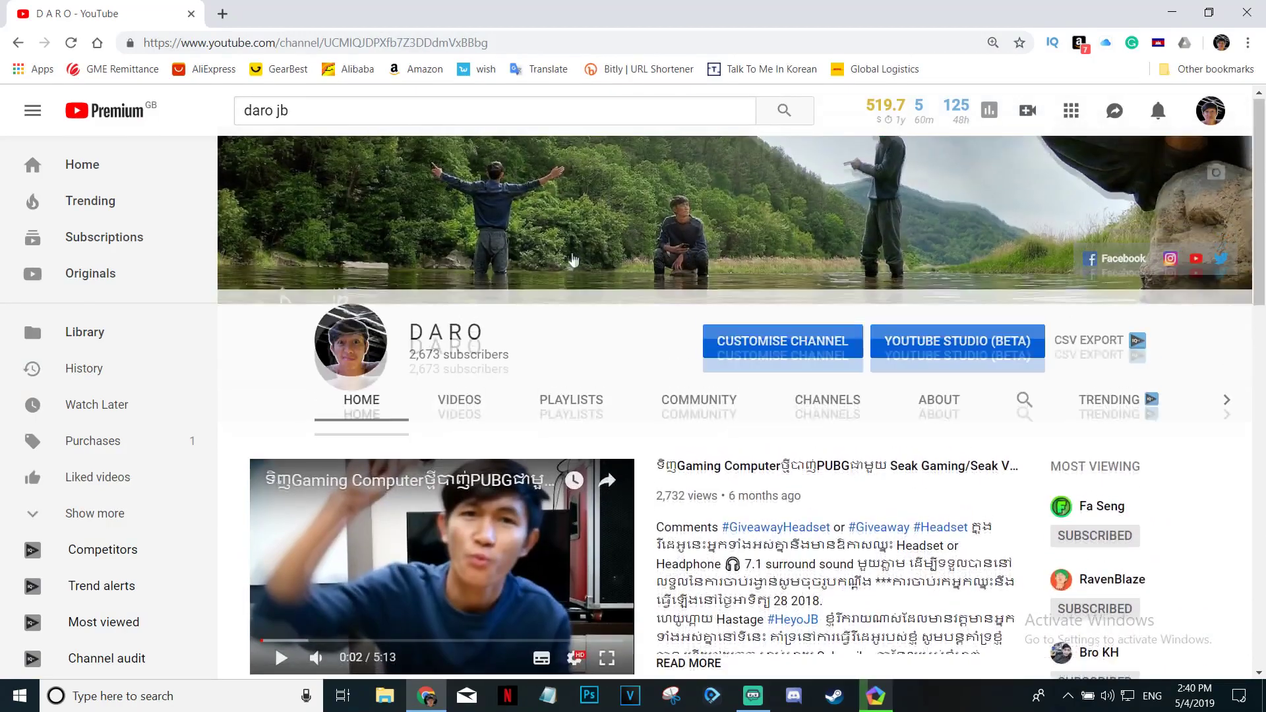
Step: Replace the YouTube search text with "daro" and run the search
{"action": "left_click", "coordinate": [337, 110]}
{"action": "left_click", "coordinate": [252, 111]}
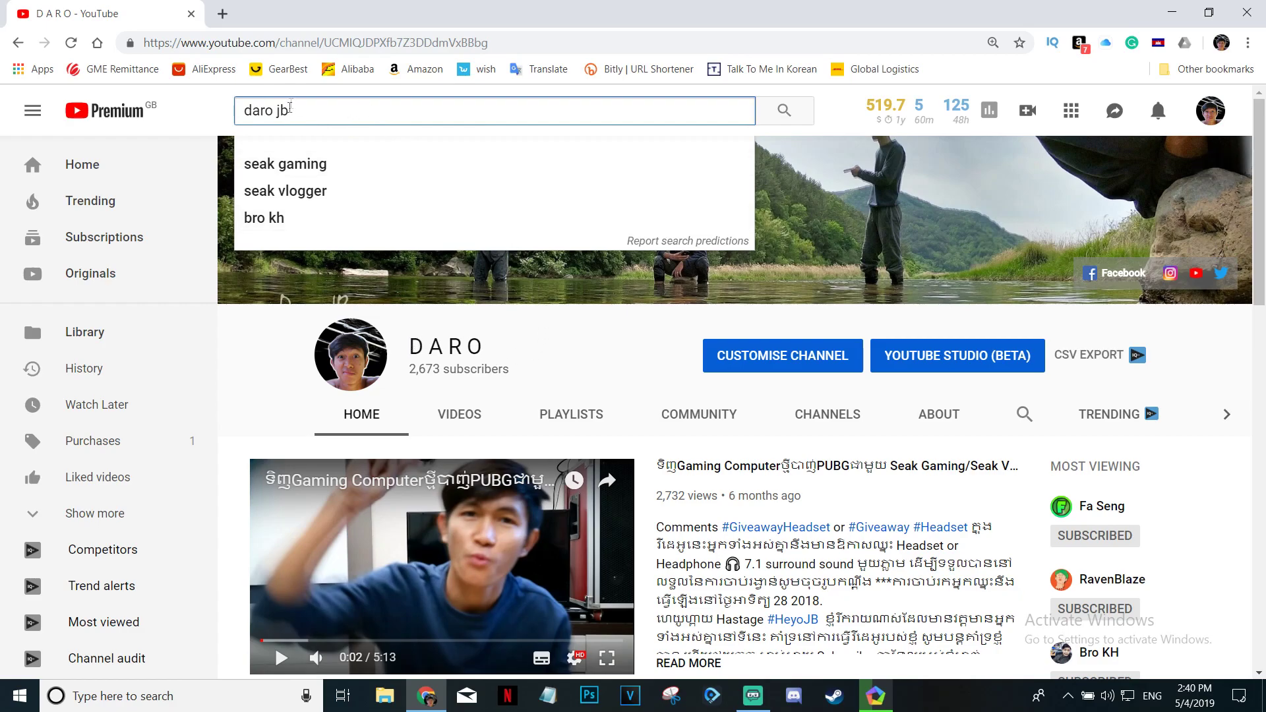
{"action": "key", "text": "ctrl+a"}
{"action": "key", "text": "BackSpace"}
{"action": "type", "text": "daro"}
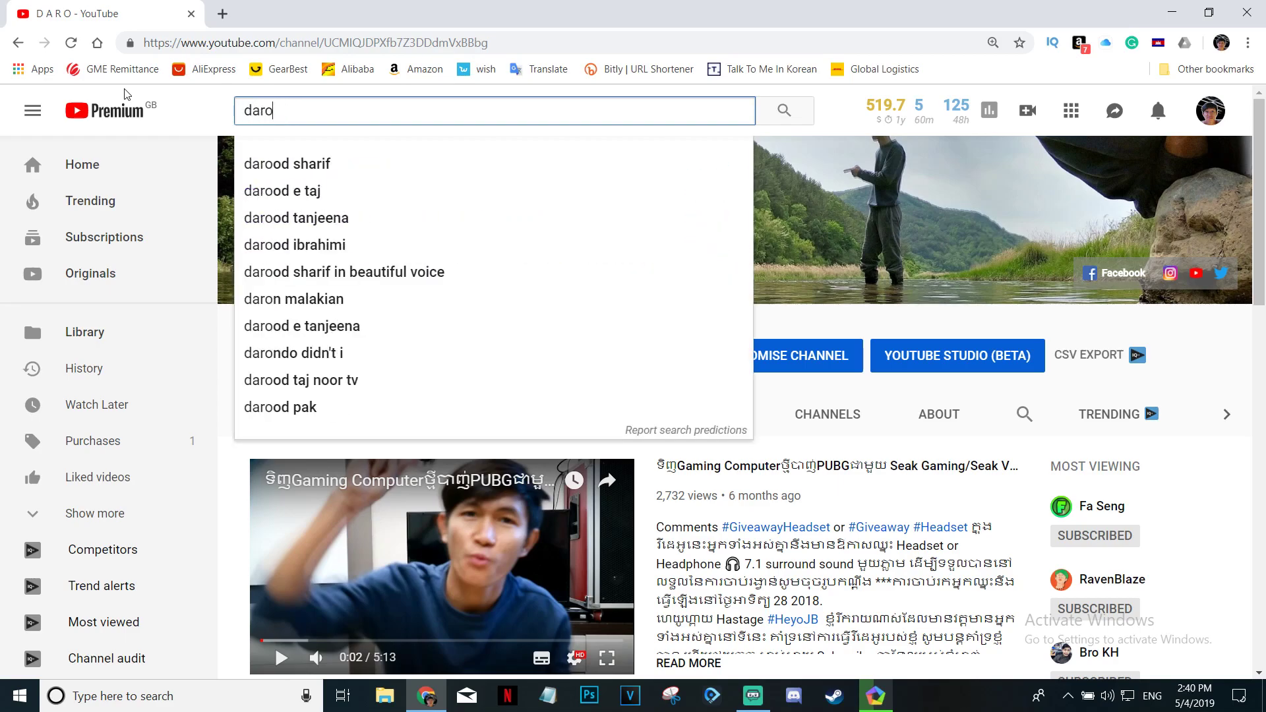
{"action": "key", "text": "Return"}
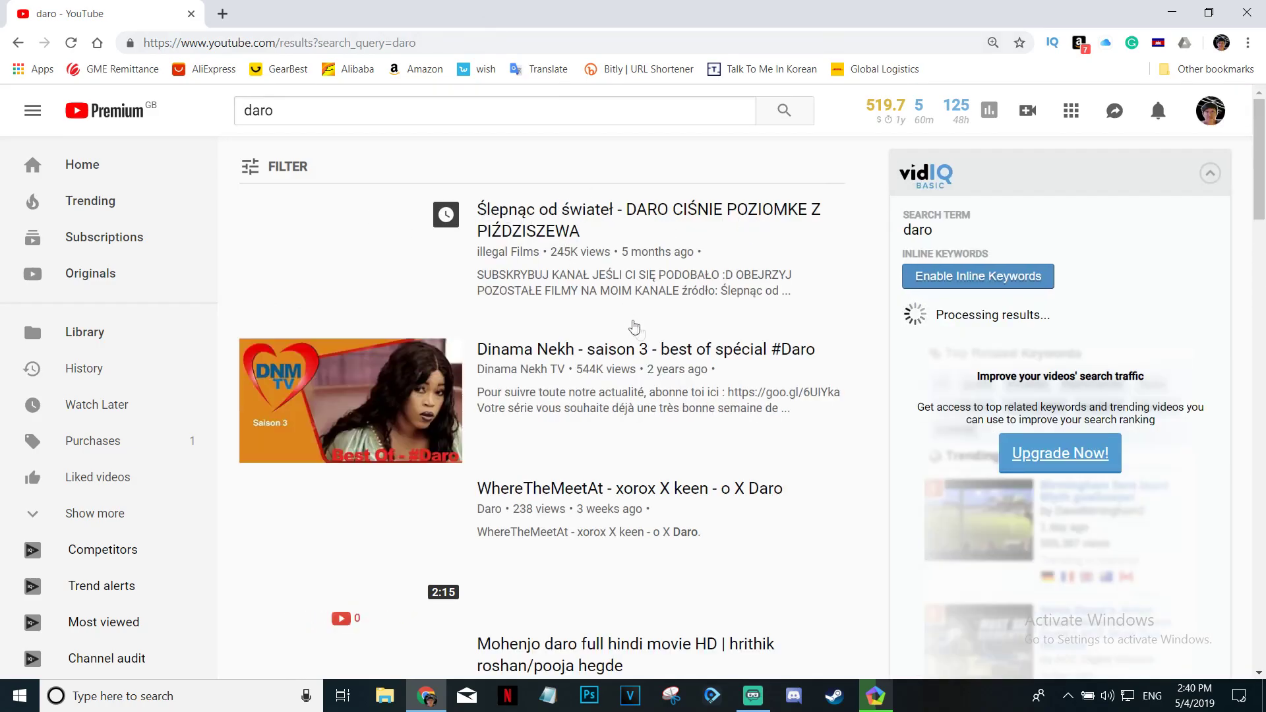
Step: Filter the search results to channels only and open the D A R O channel whose description mentions living in South Korea
{"action": "scroll", "coordinate": [637, 347], "scroll_direction": "down", "scroll_amount": 6}
{"action": "scroll", "coordinate": [677, 350], "scroll_direction": "up", "scroll_amount": 6}
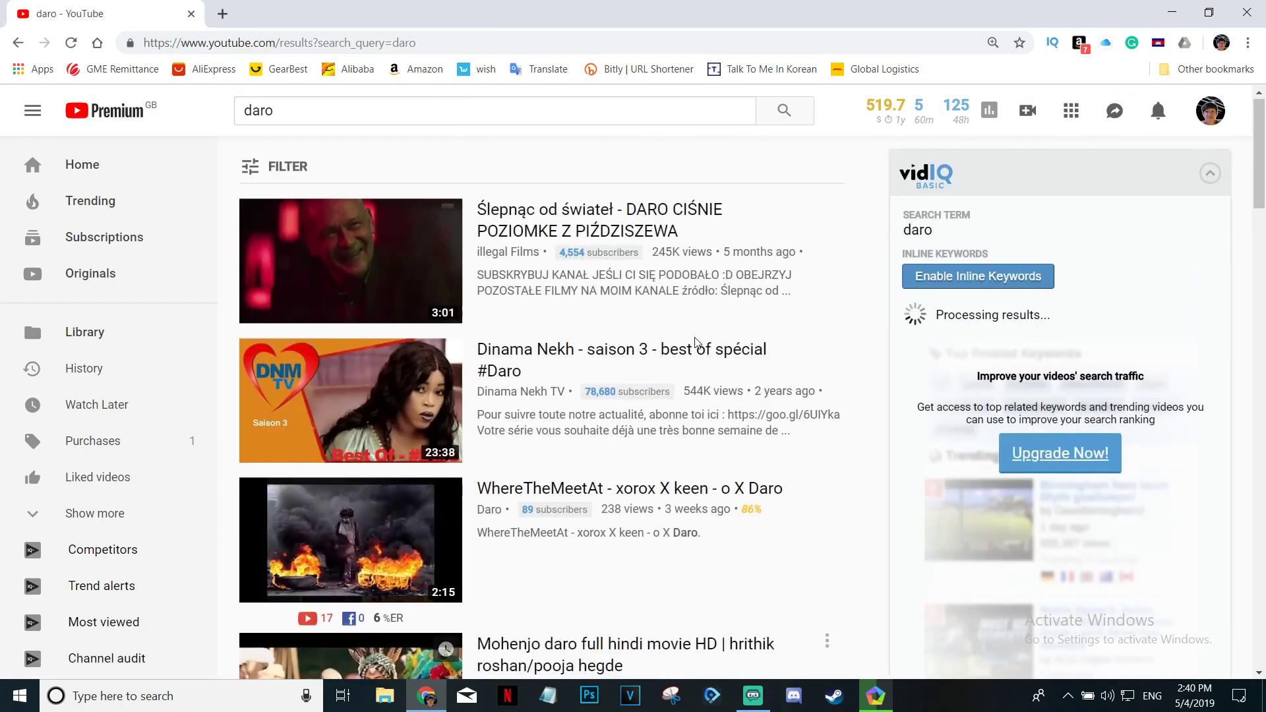
{"action": "left_click", "coordinate": [252, 172]}
{"action": "left_click", "coordinate": [253, 174]}
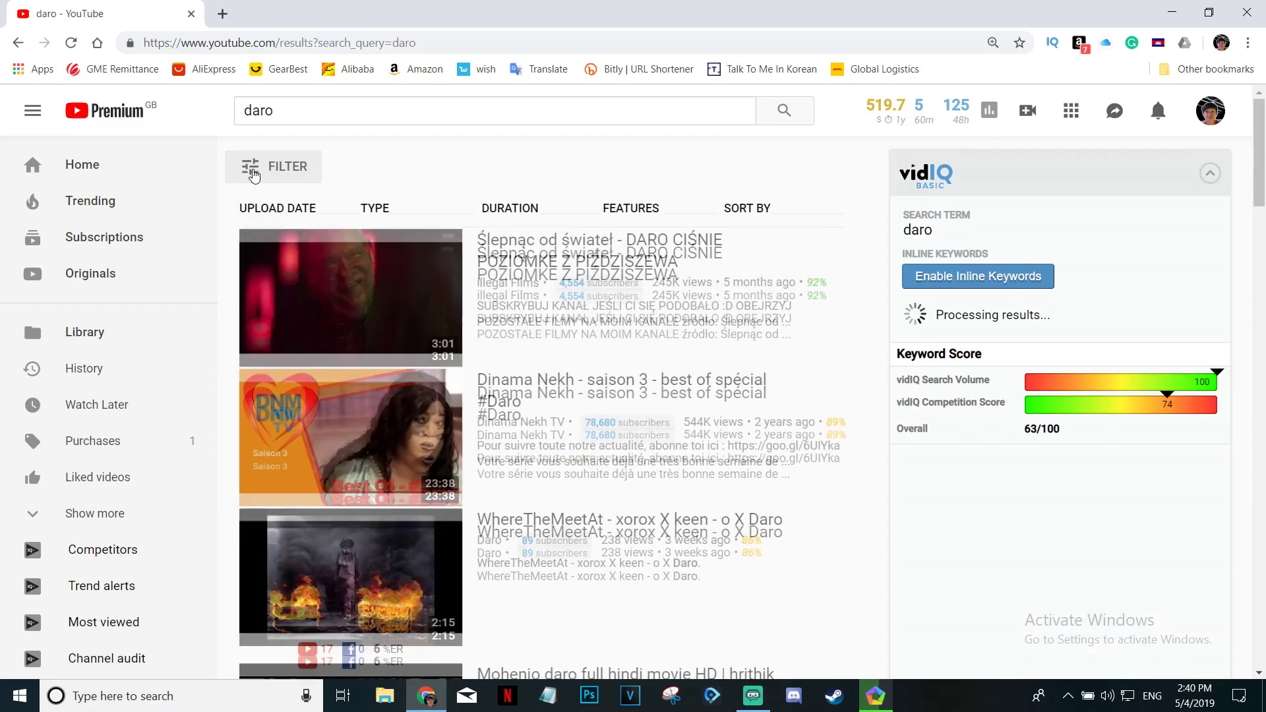
{"action": "left_click", "coordinate": [254, 175]}
{"action": "left_click", "coordinate": [375, 284]}
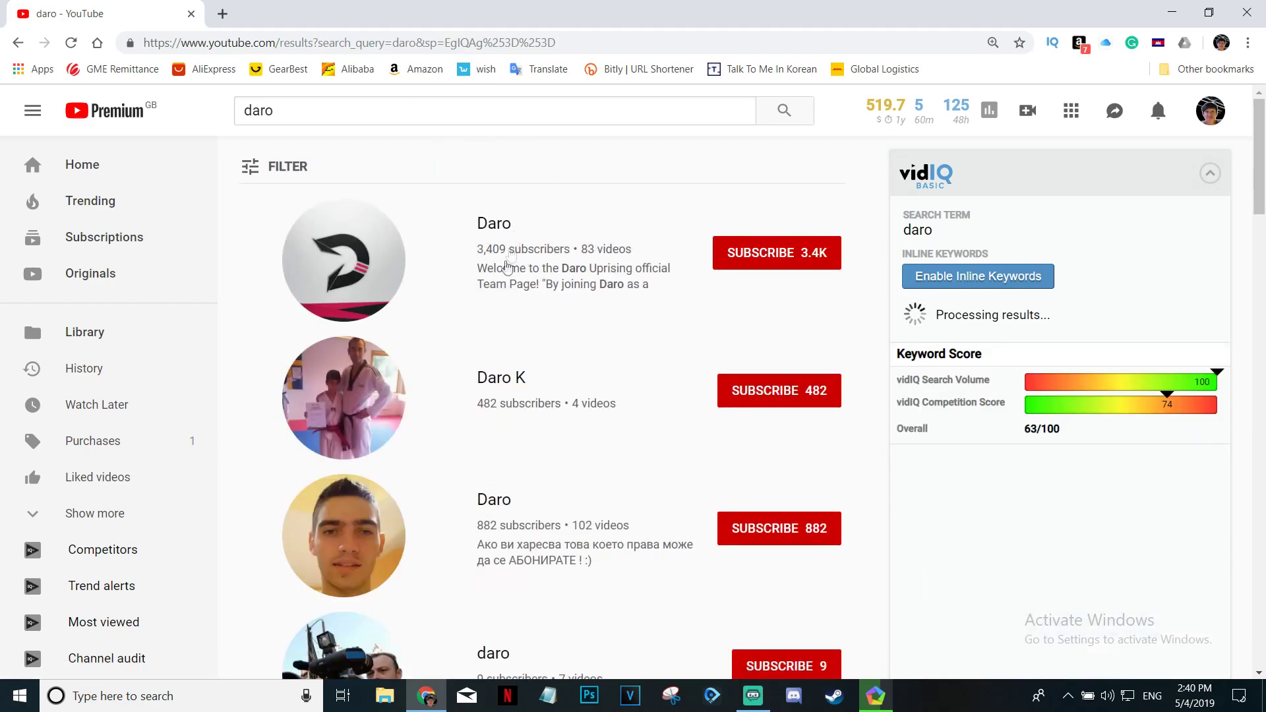
{"action": "scroll", "coordinate": [478, 399], "scroll_direction": "down", "scroll_amount": 15}
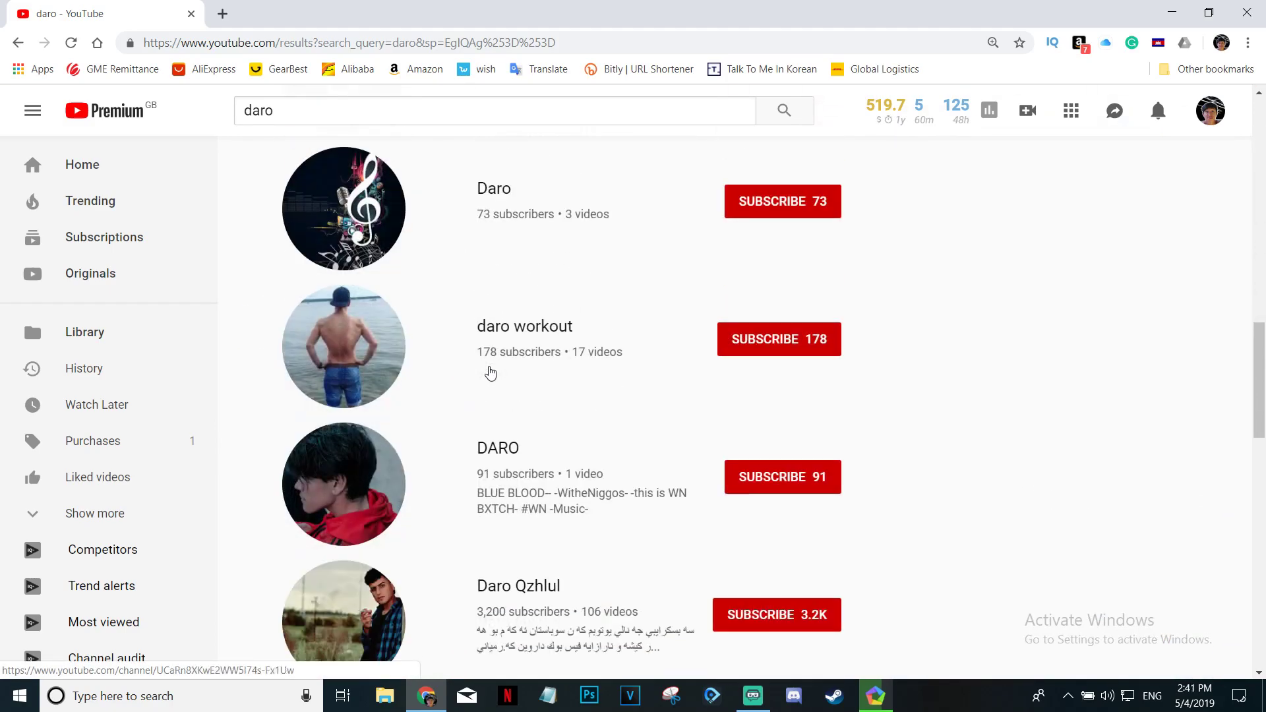
{"action": "scroll", "coordinate": [491, 374], "scroll_direction": "down", "scroll_amount": 18}
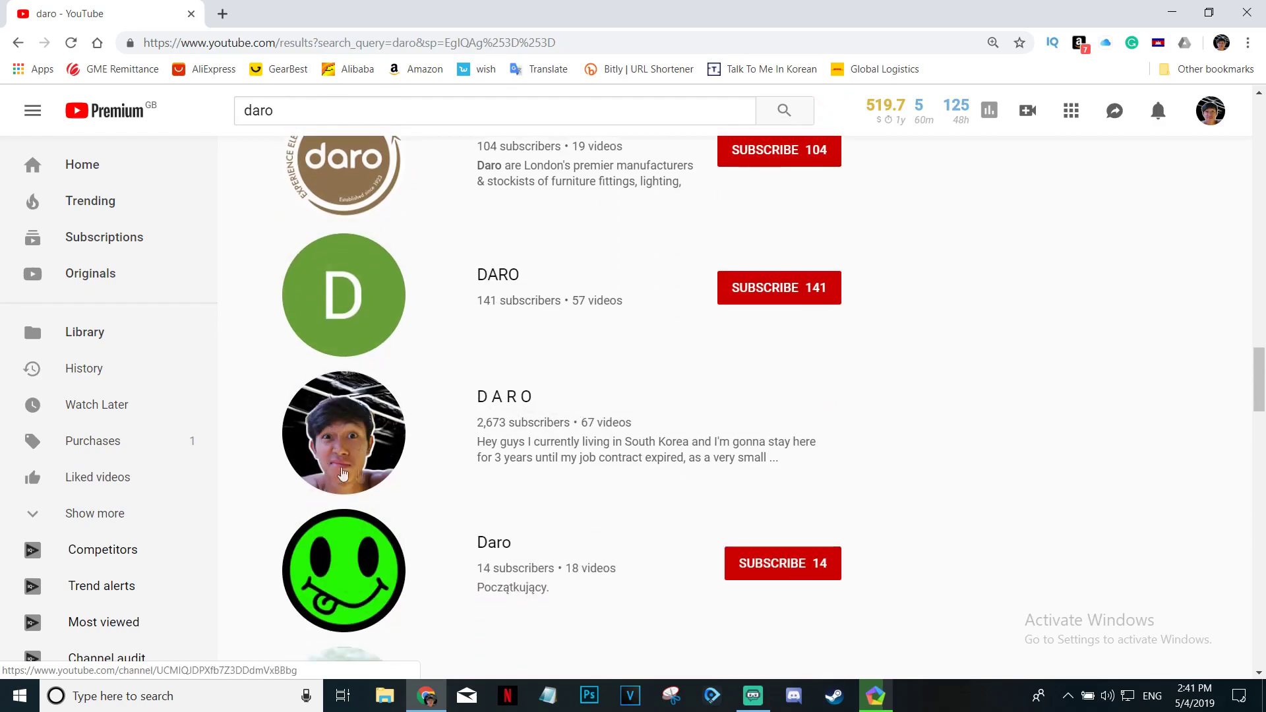
{"action": "left_click", "coordinate": [382, 441]}
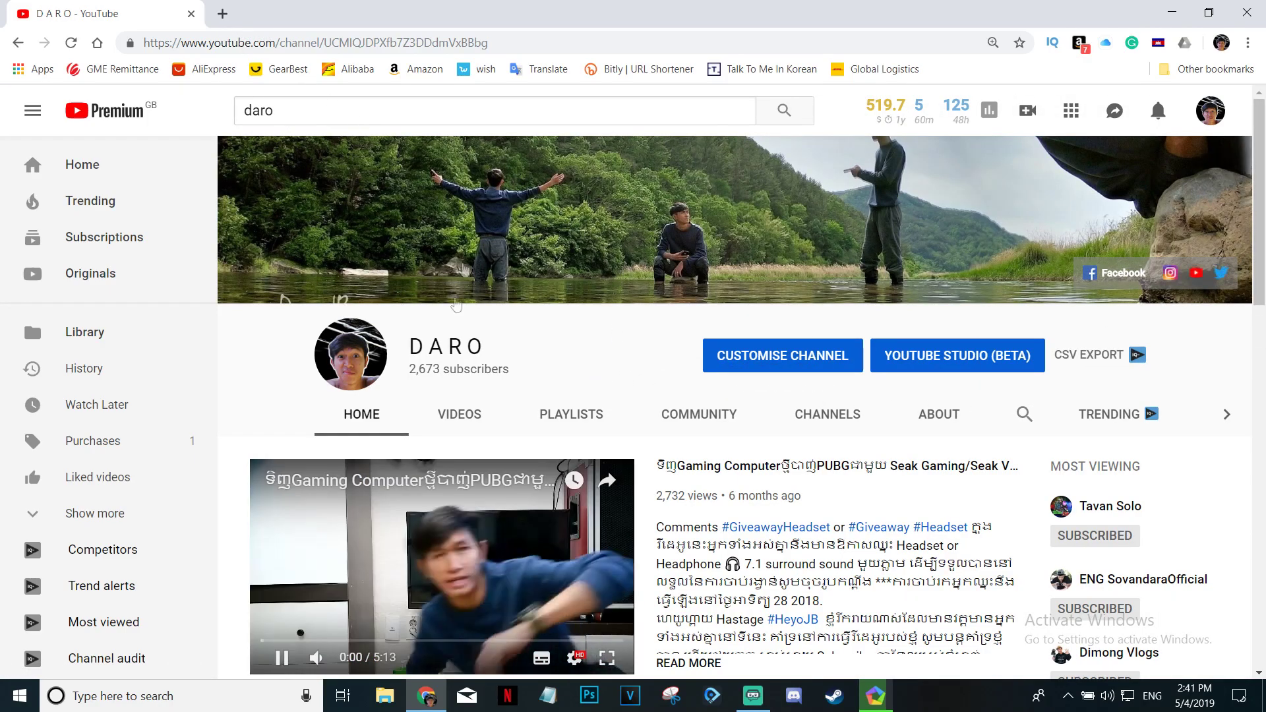
Step: Minimize the browser, return to the MEmu installer, and finish the installation by launching the emulator
{"action": "left_click", "coordinate": [1172, 12]}
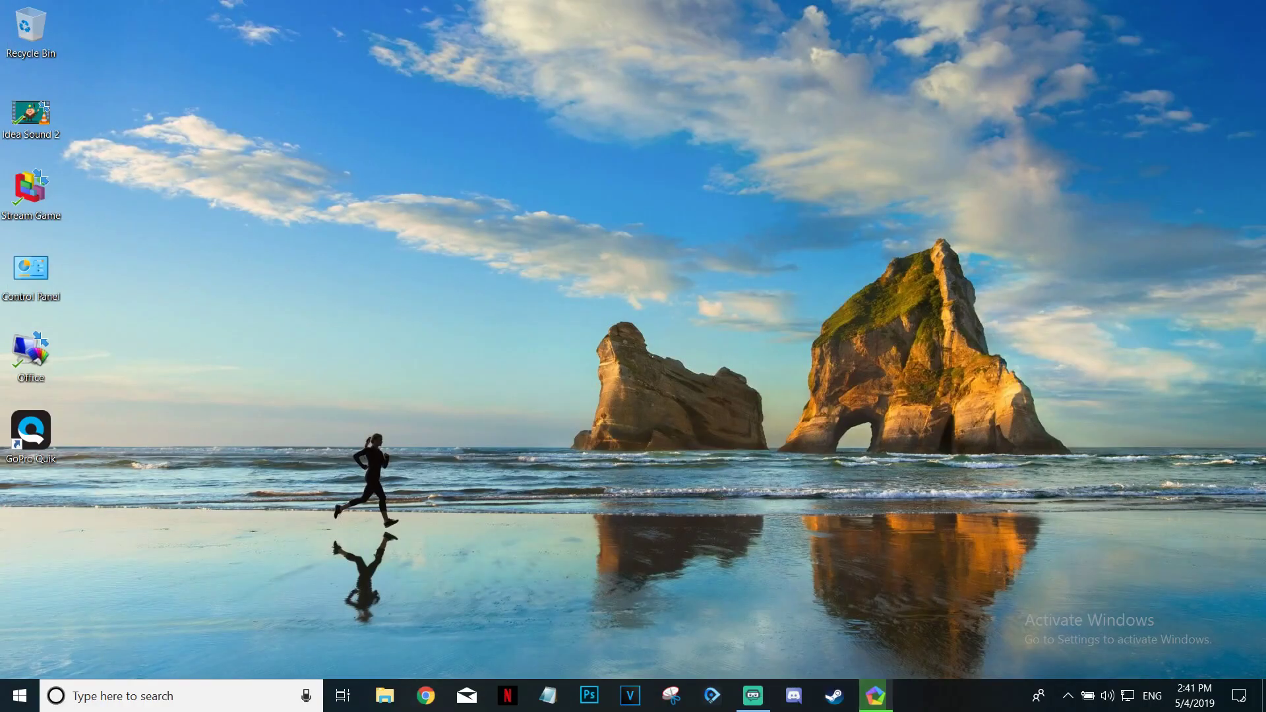
{"action": "left_click", "coordinate": [884, 707]}
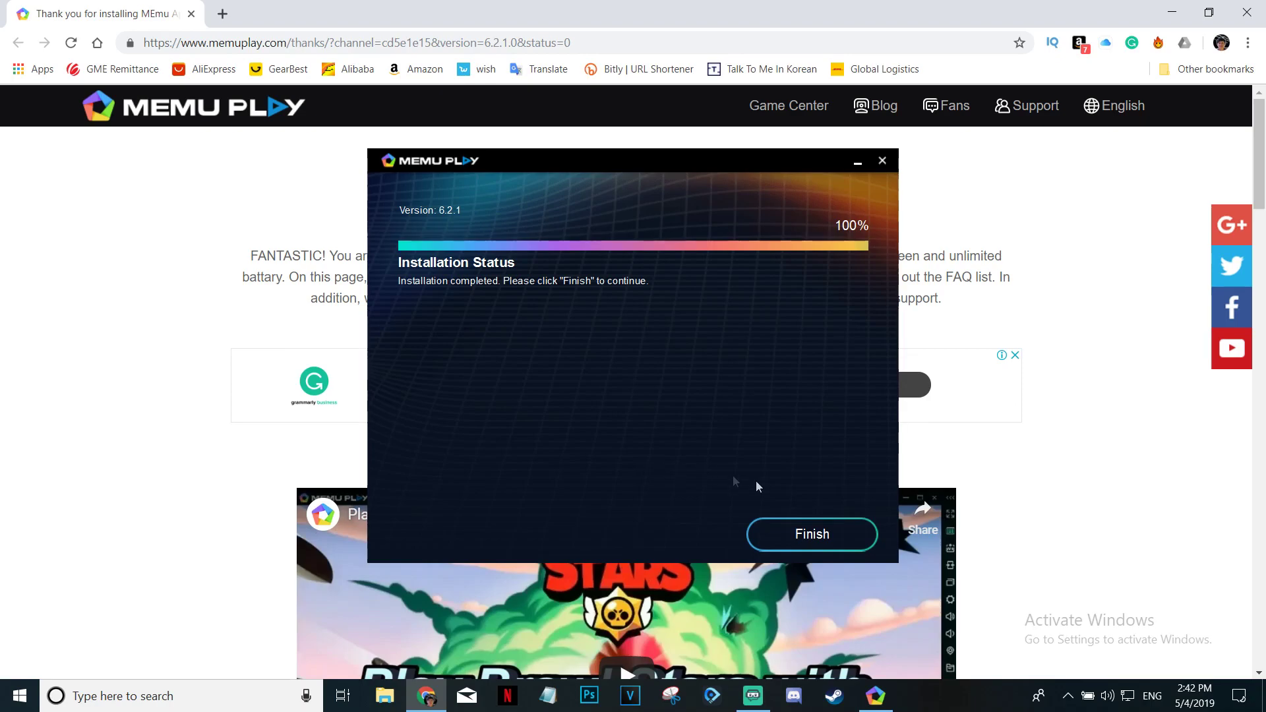
{"action": "left_click", "coordinate": [800, 532]}
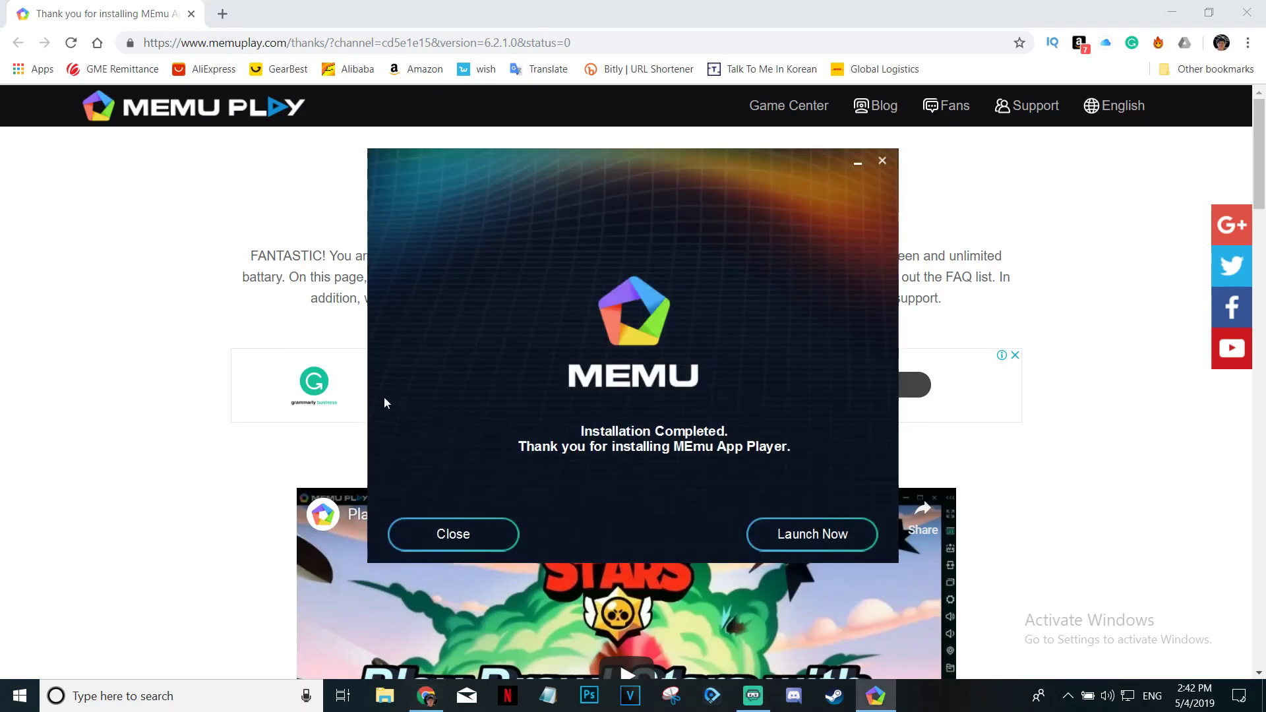
{"action": "left_click", "coordinate": [820, 544]}
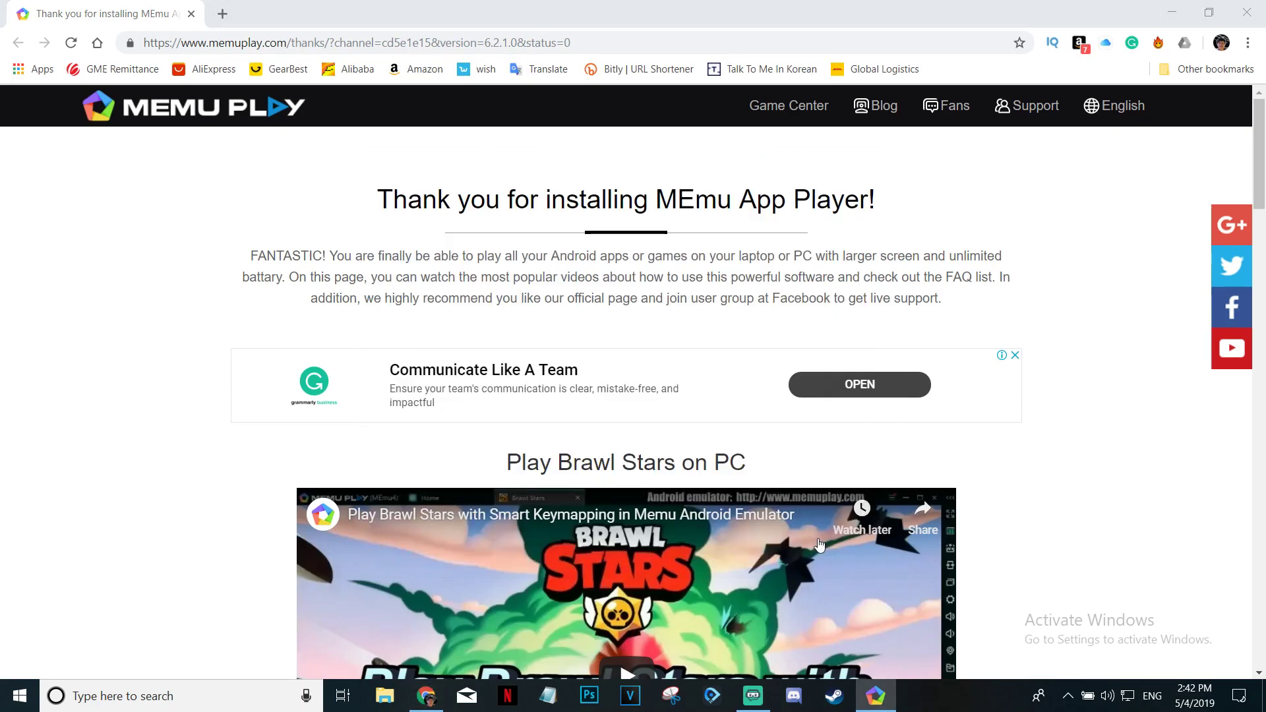
Step: Look through the tutorial videos and FAQ on the MEmu thank-you page, and close the browser
{"action": "scroll", "coordinate": [231, 332], "scroll_direction": "down", "scroll_amount": 15}
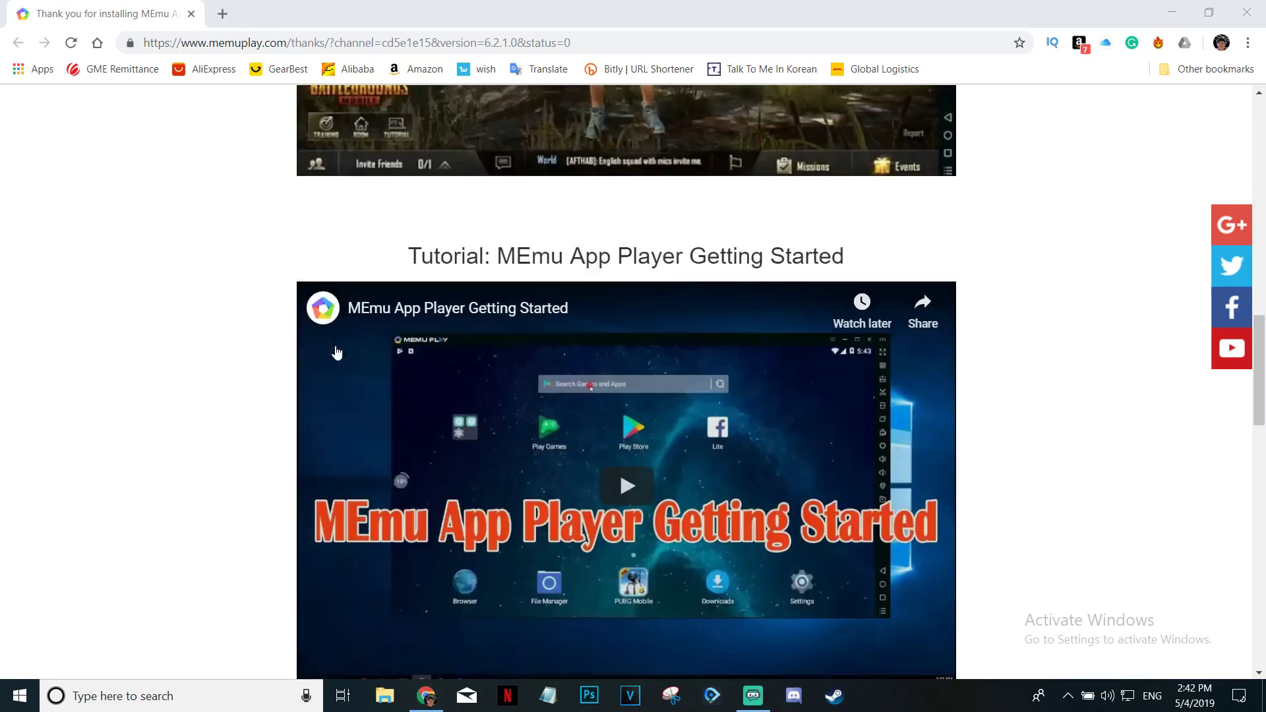
{"action": "scroll", "coordinate": [231, 332], "scroll_direction": "up", "scroll_amount": 9}
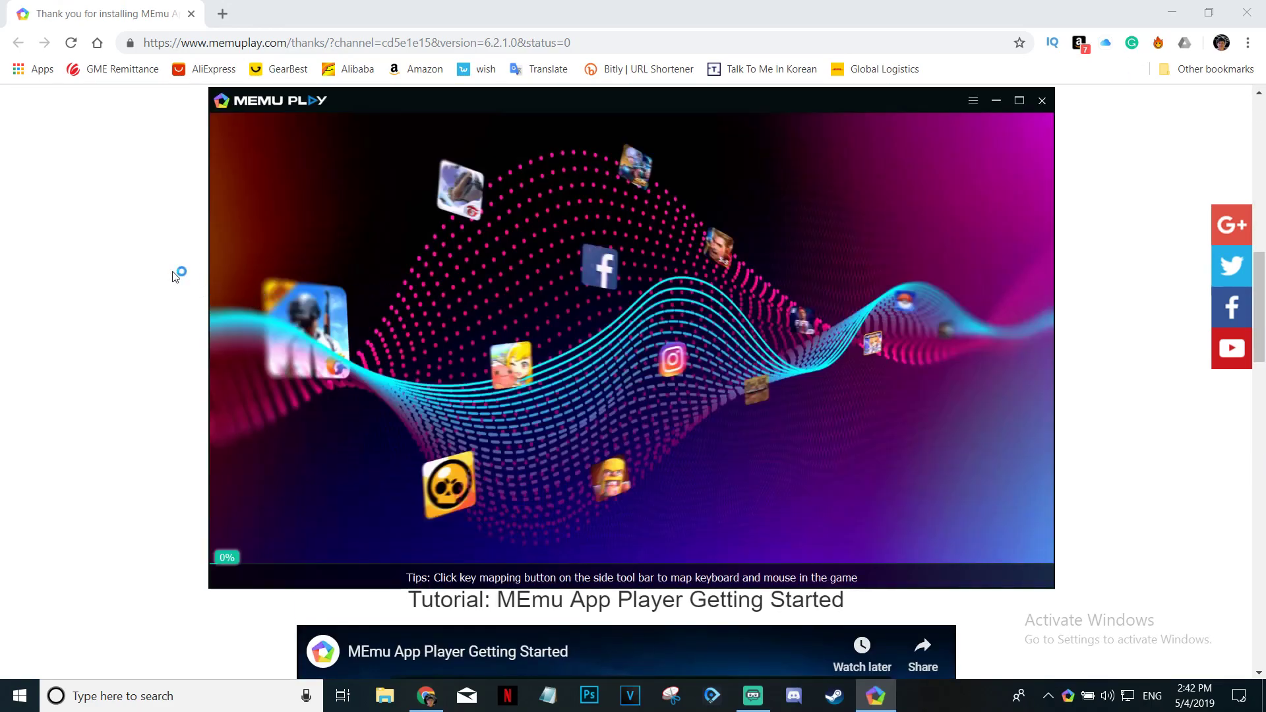
{"action": "left_click", "coordinate": [1178, 455]}
{"action": "scroll", "coordinate": [1179, 455], "scroll_direction": "down", "scroll_amount": 5}
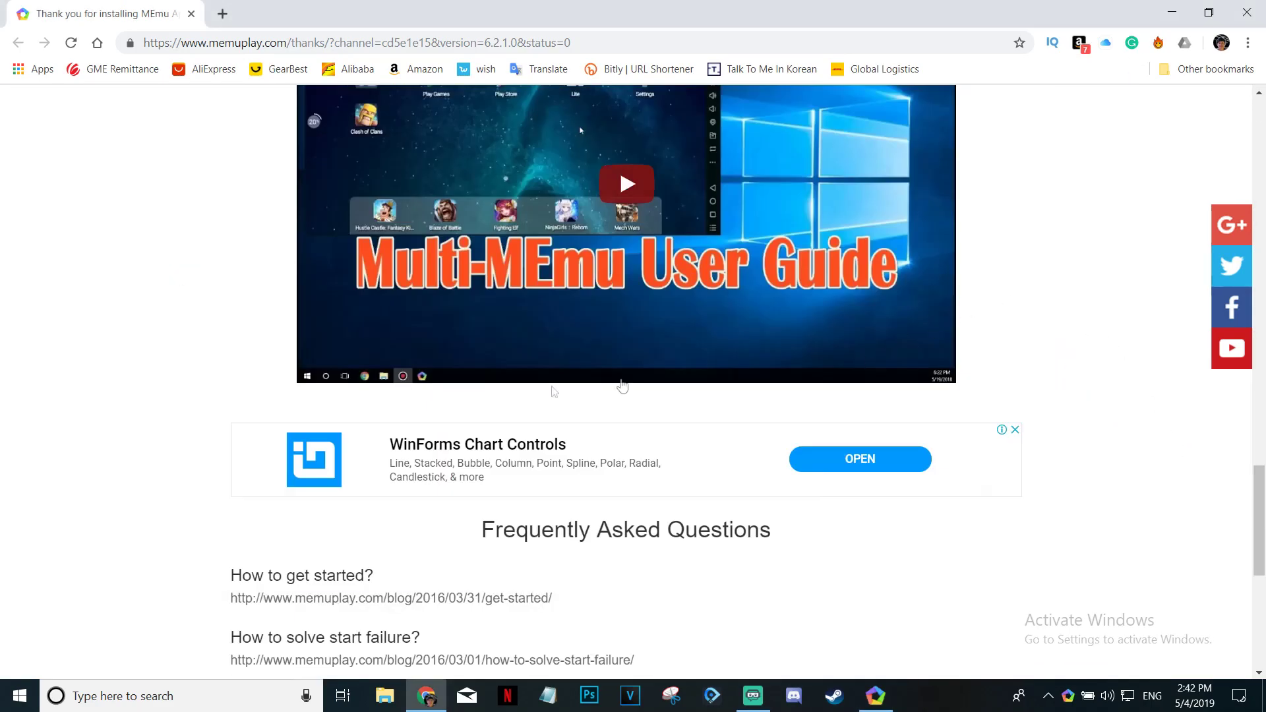
{"action": "scroll", "coordinate": [415, 451], "scroll_direction": "down", "scroll_amount": 8}
{"action": "scroll", "coordinate": [605, 467], "scroll_direction": "up", "scroll_amount": 20}
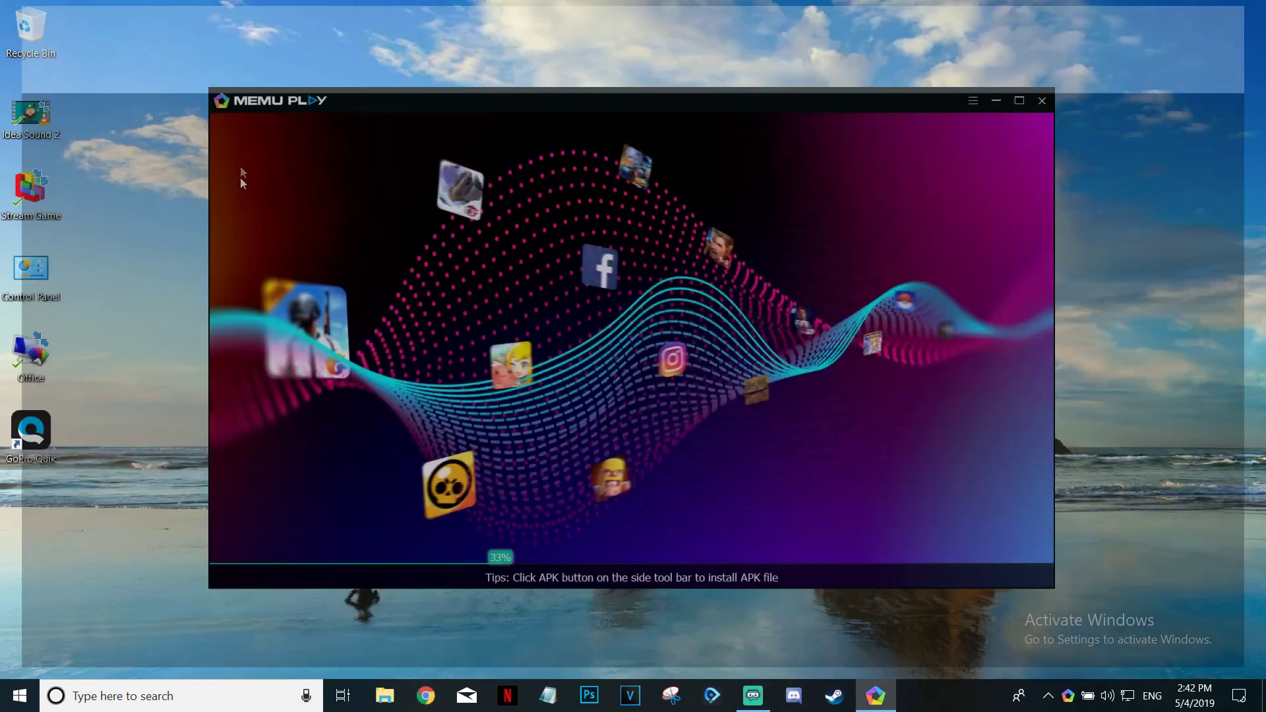
{"action": "left_click", "coordinate": [1247, 13]}
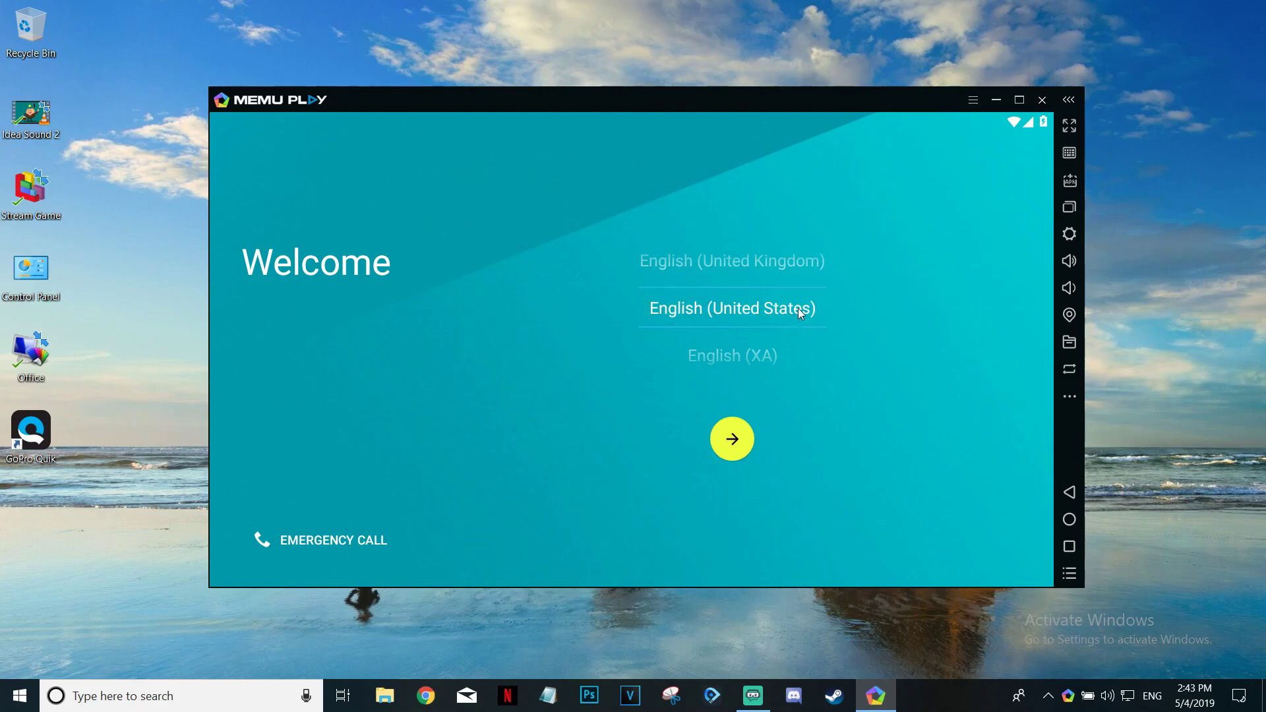
Step: Continue the Android welcome setup with English (United States) as the language
{"action": "left_click", "coordinate": [731, 449]}
{"action": "left_click", "coordinate": [740, 441]}
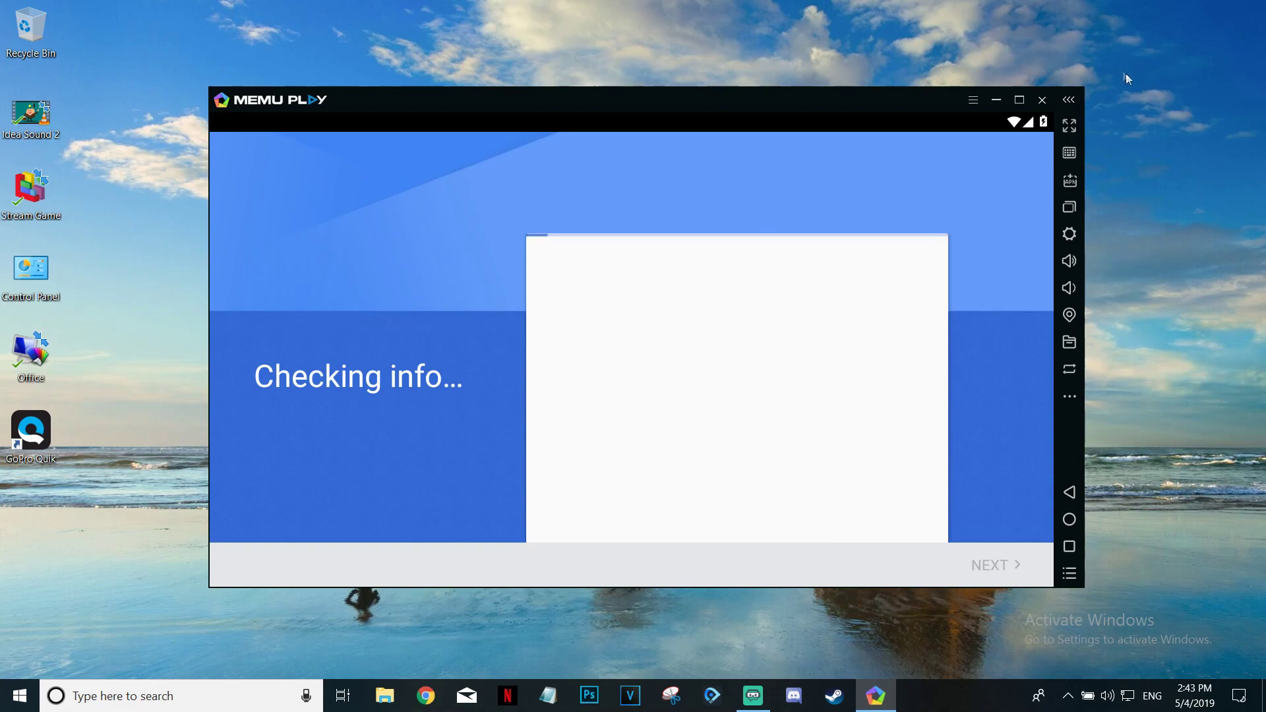
Step: Open the emulator's system settings, review the network and advanced device options, and save the settings
{"action": "left_click", "coordinate": [1069, 236]}
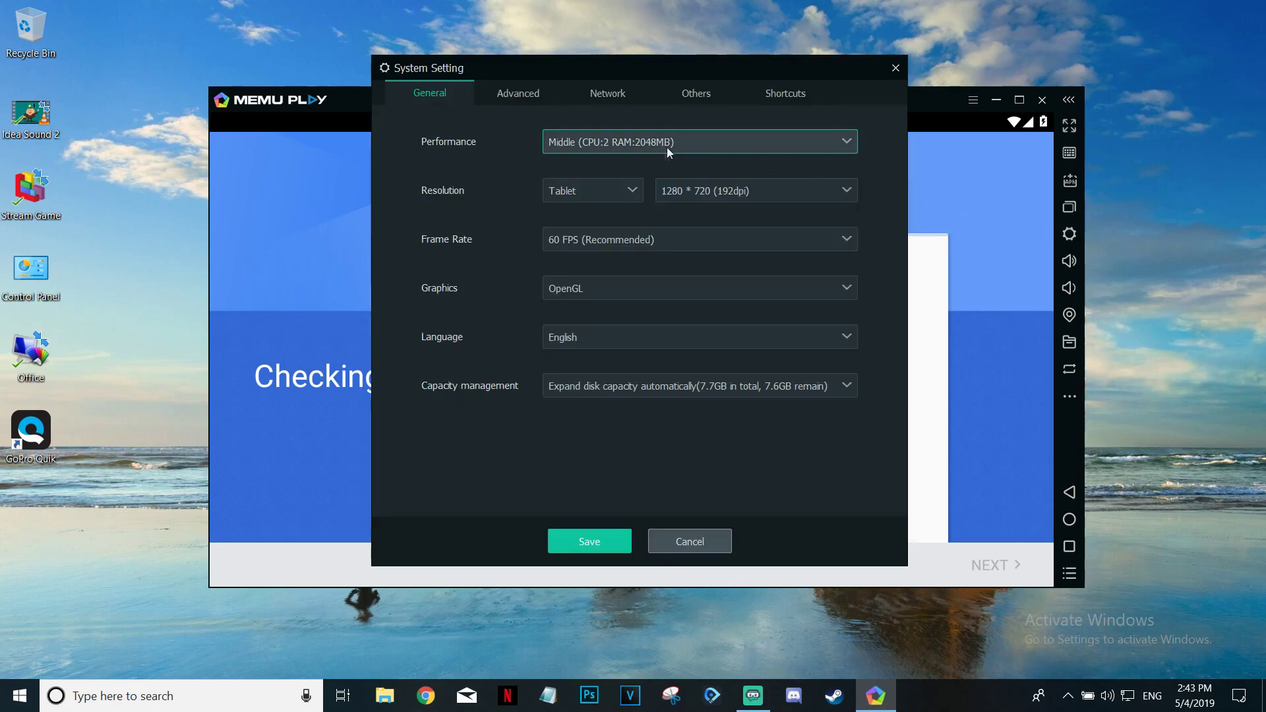
{"action": "left_click", "coordinate": [601, 97]}
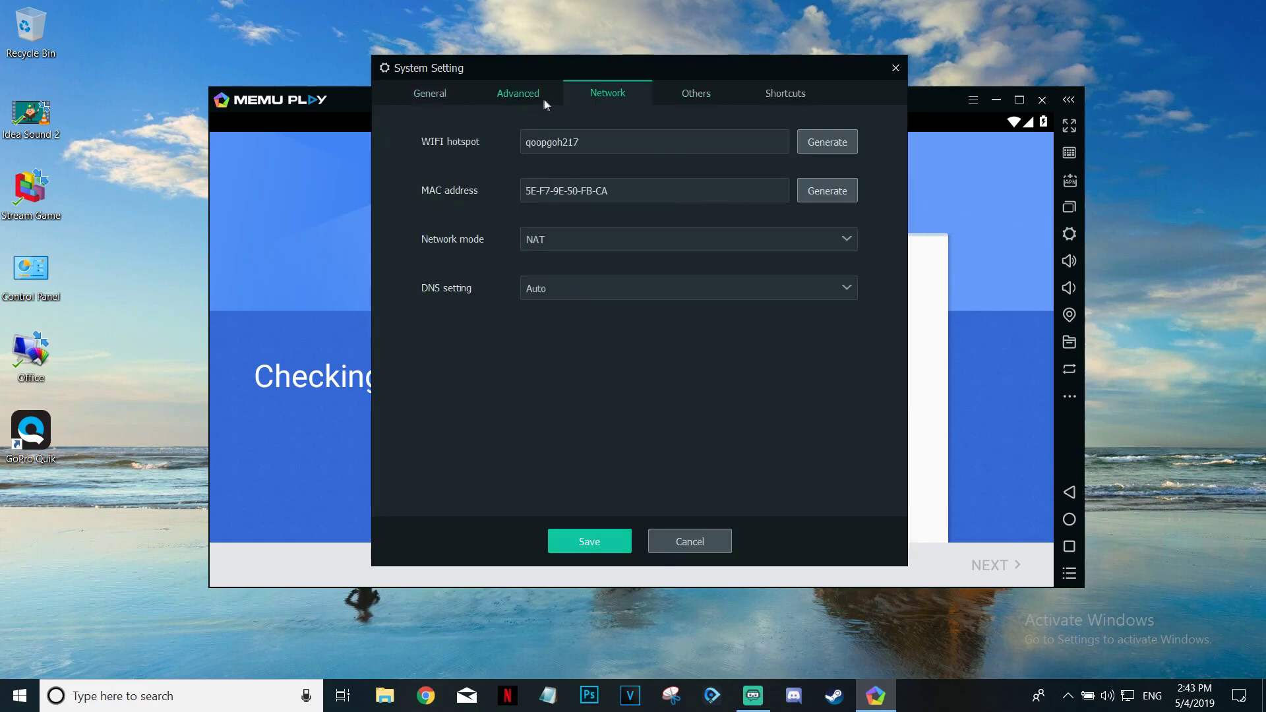
{"action": "left_click", "coordinate": [593, 143]}
{"action": "left_click", "coordinate": [506, 146]}
{"action": "left_click", "coordinate": [547, 95]}
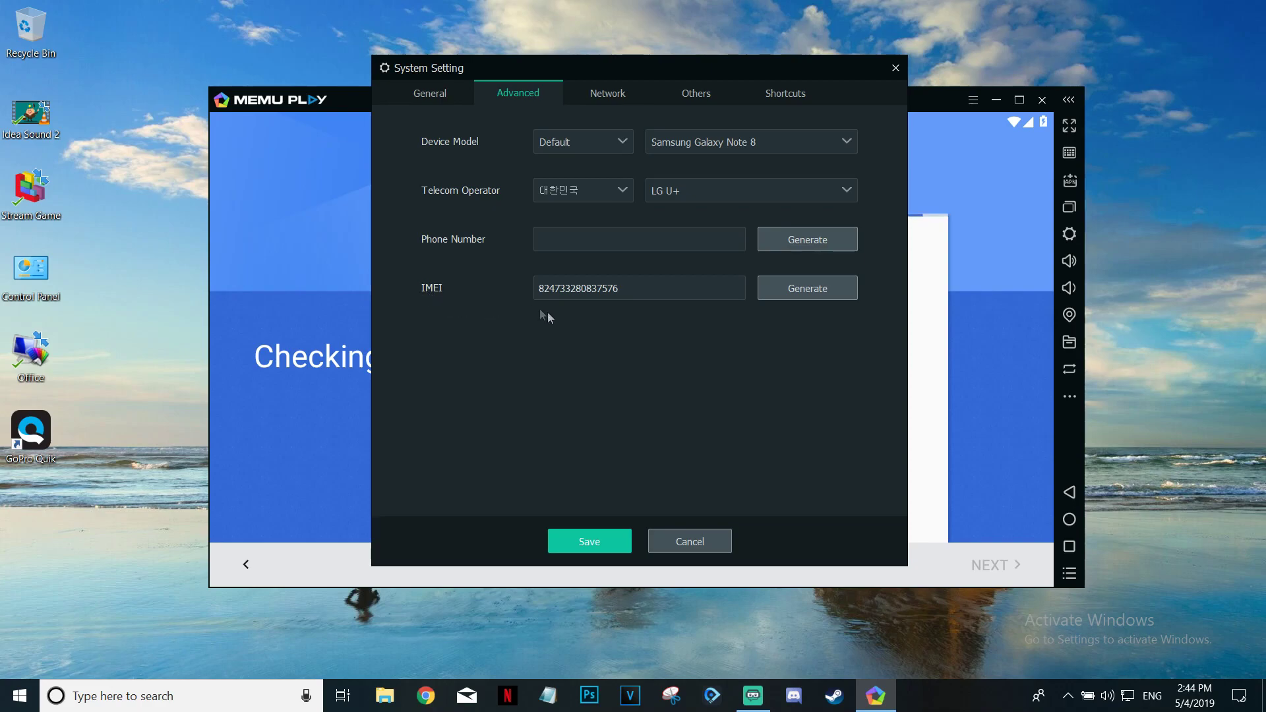
{"action": "left_click", "coordinate": [591, 542]}
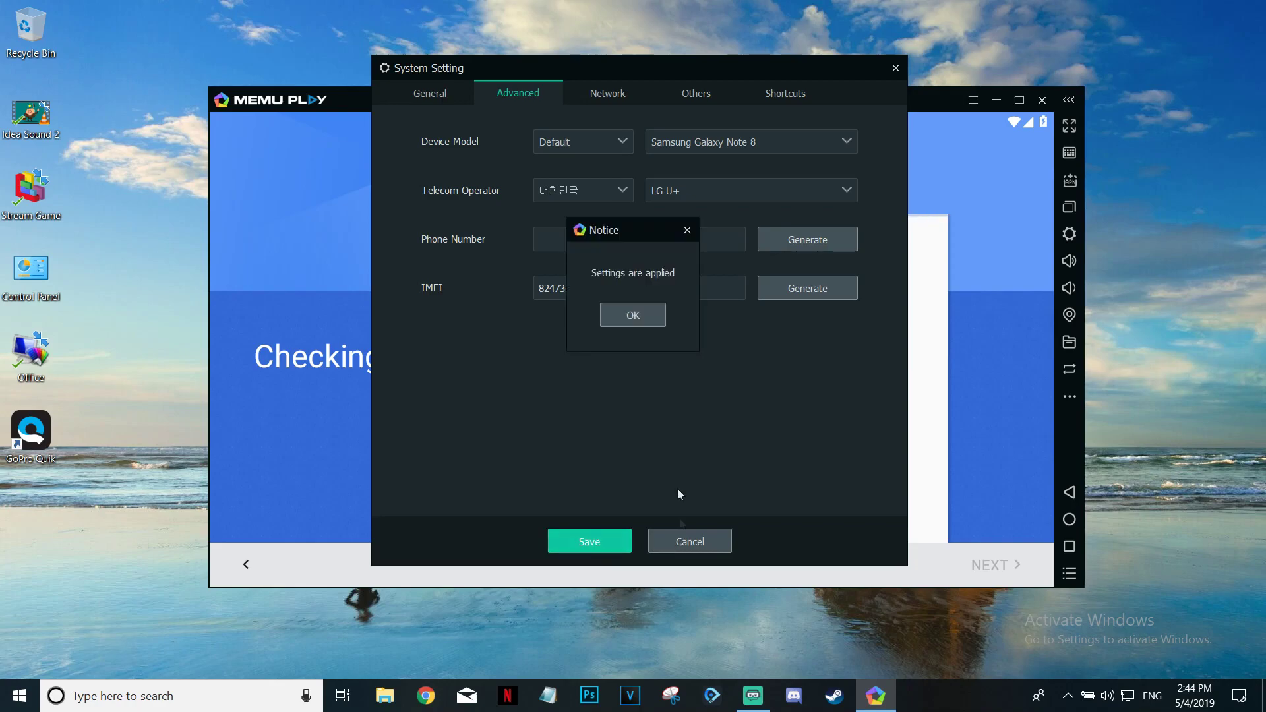
{"action": "left_click", "coordinate": [630, 316]}
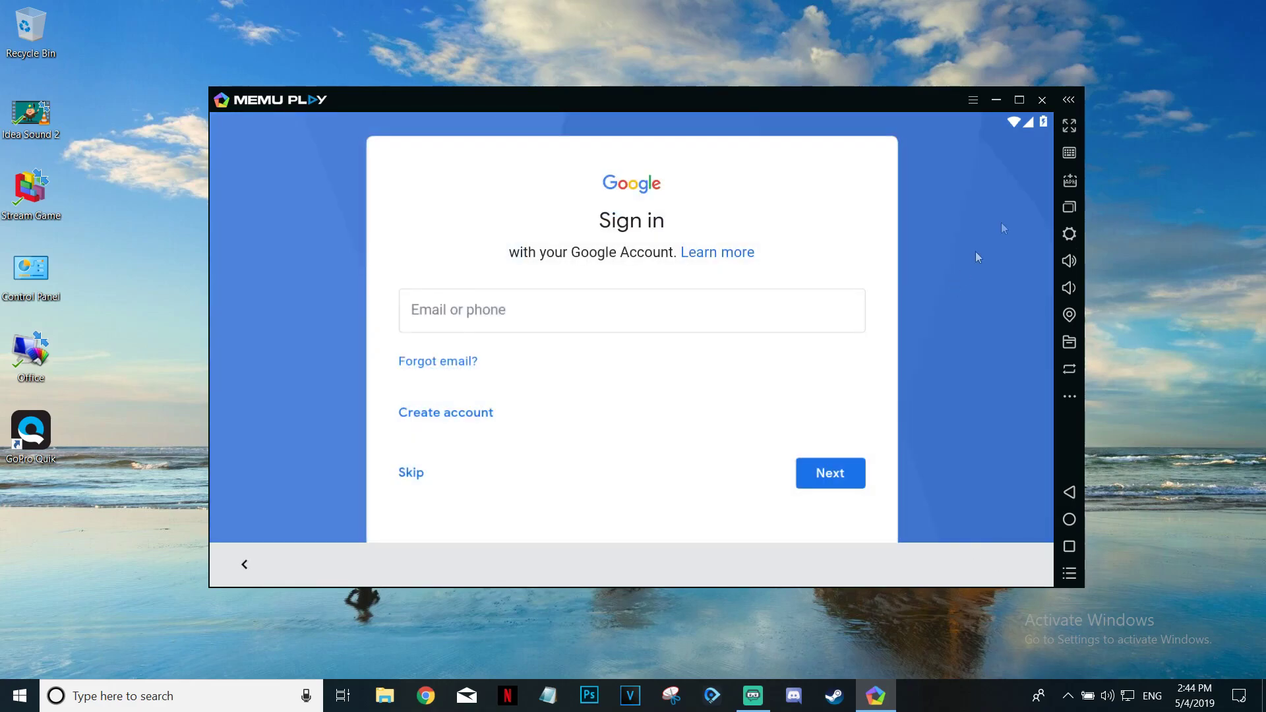
Step: Sign in to the Google account by entering the account's e-mail address and password
{"action": "left_click", "coordinate": [575, 306]}
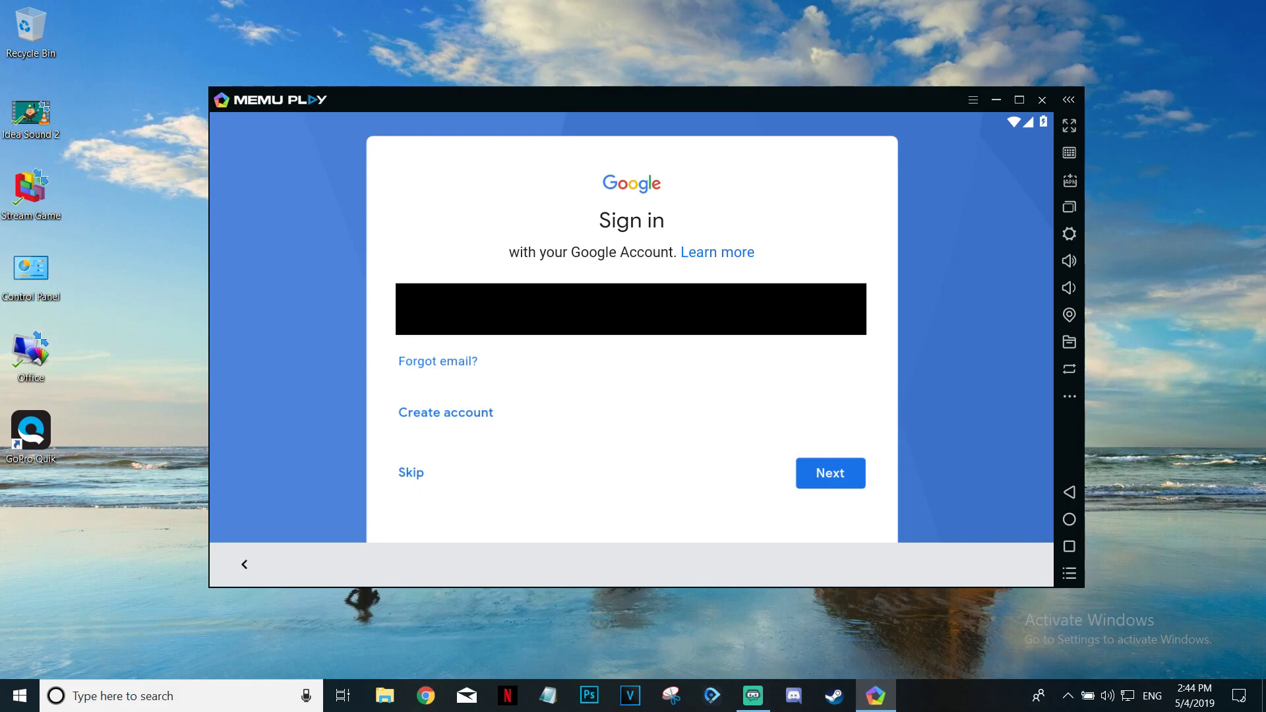
{"action": "left_click", "coordinate": [834, 473]}
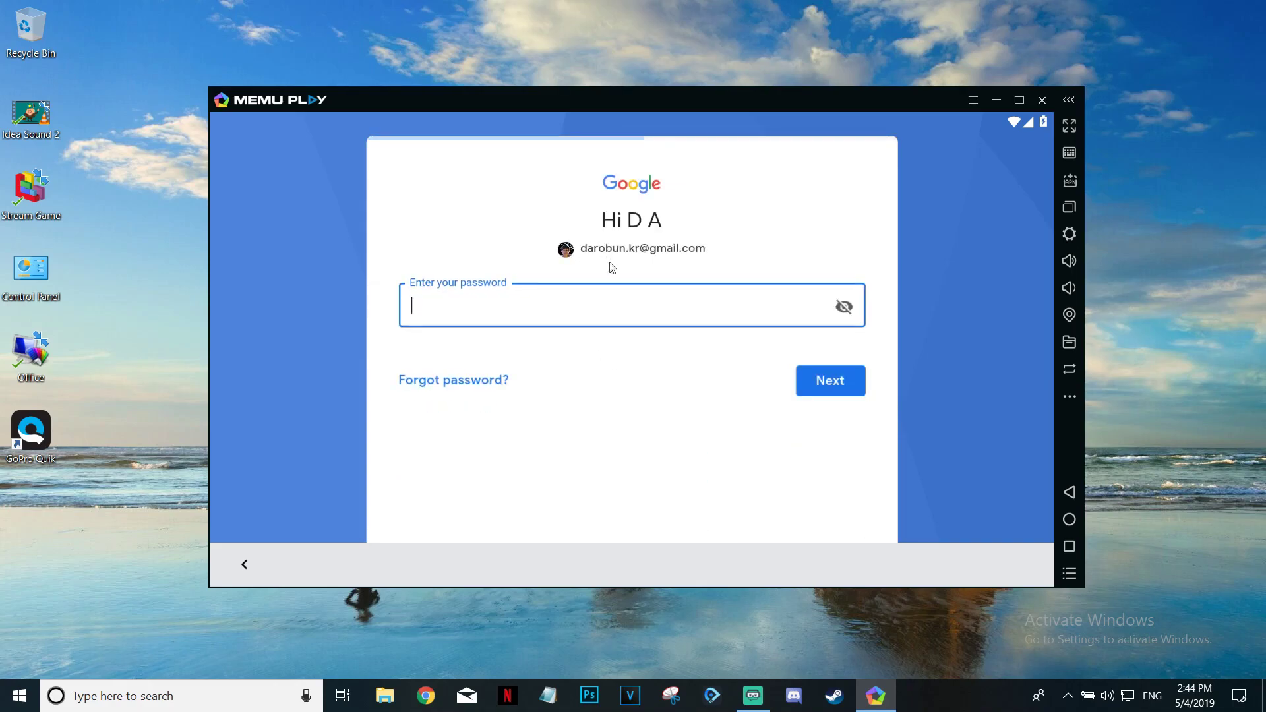
{"action": "left_click", "coordinate": [592, 315]}
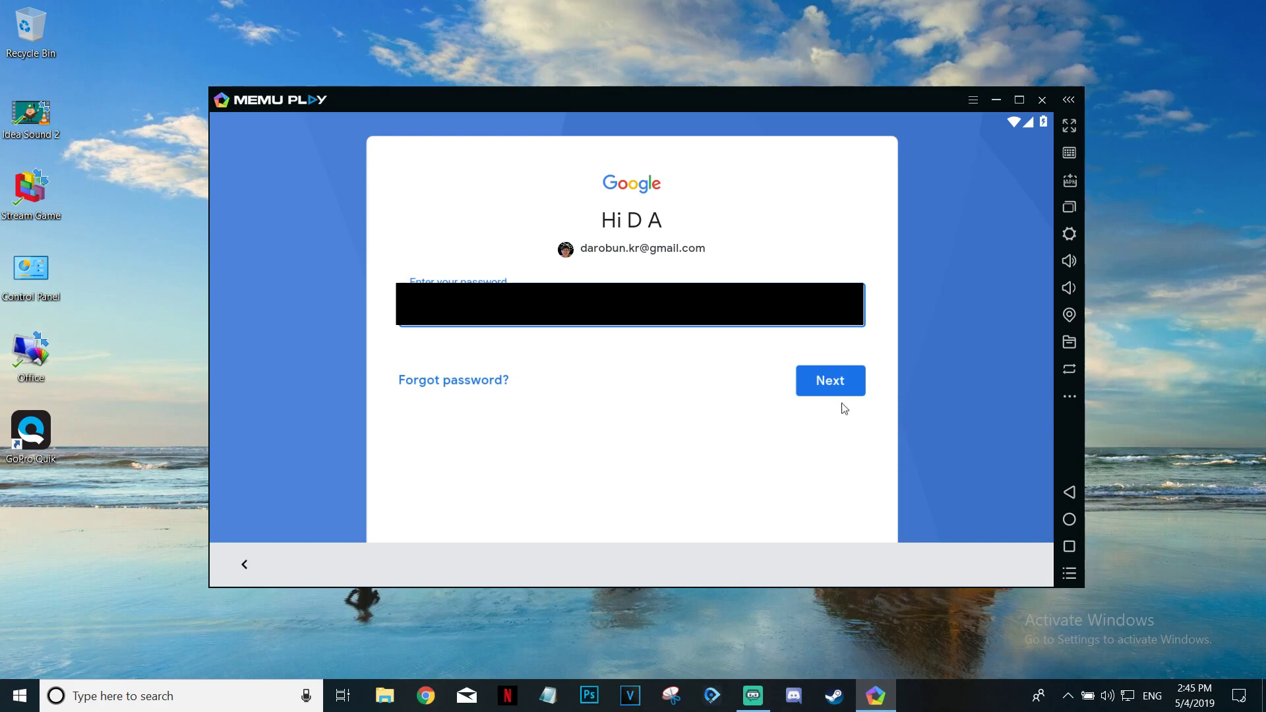
{"action": "left_click", "coordinate": [844, 382]}
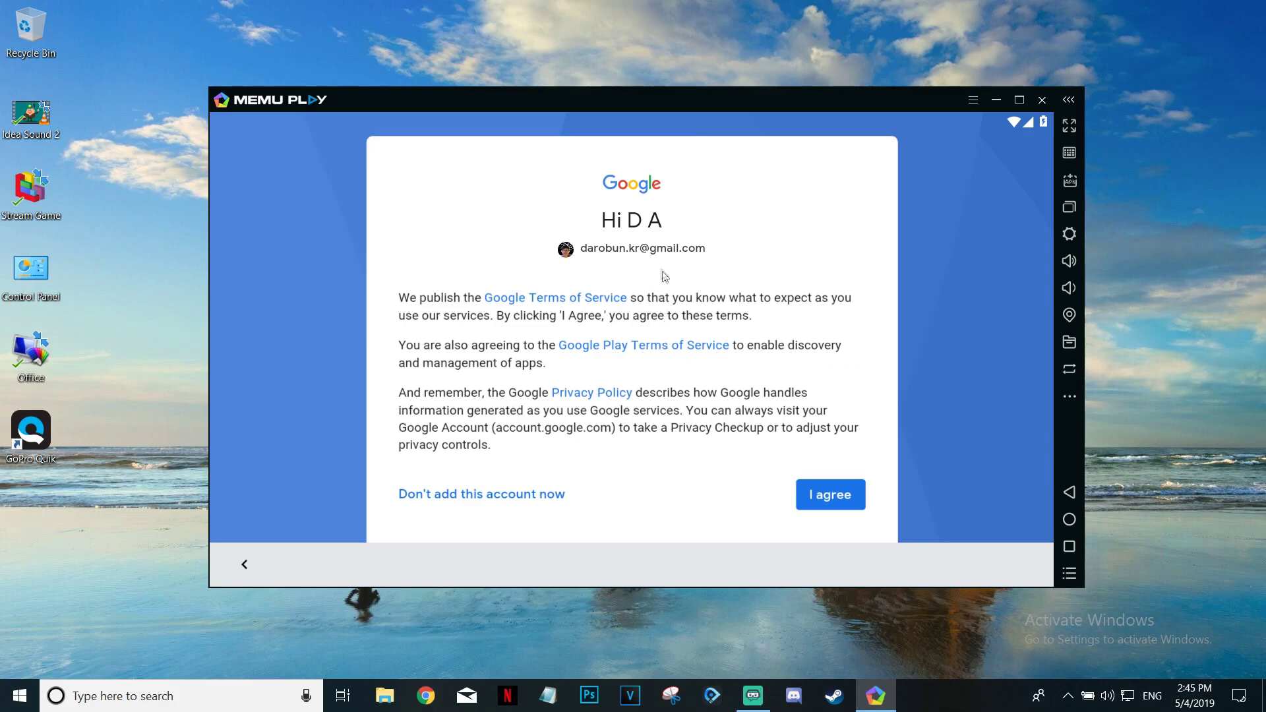
Step: Agree to the Google terms of service for the account and close the MEmu guide
{"action": "left_click", "coordinate": [832, 485]}
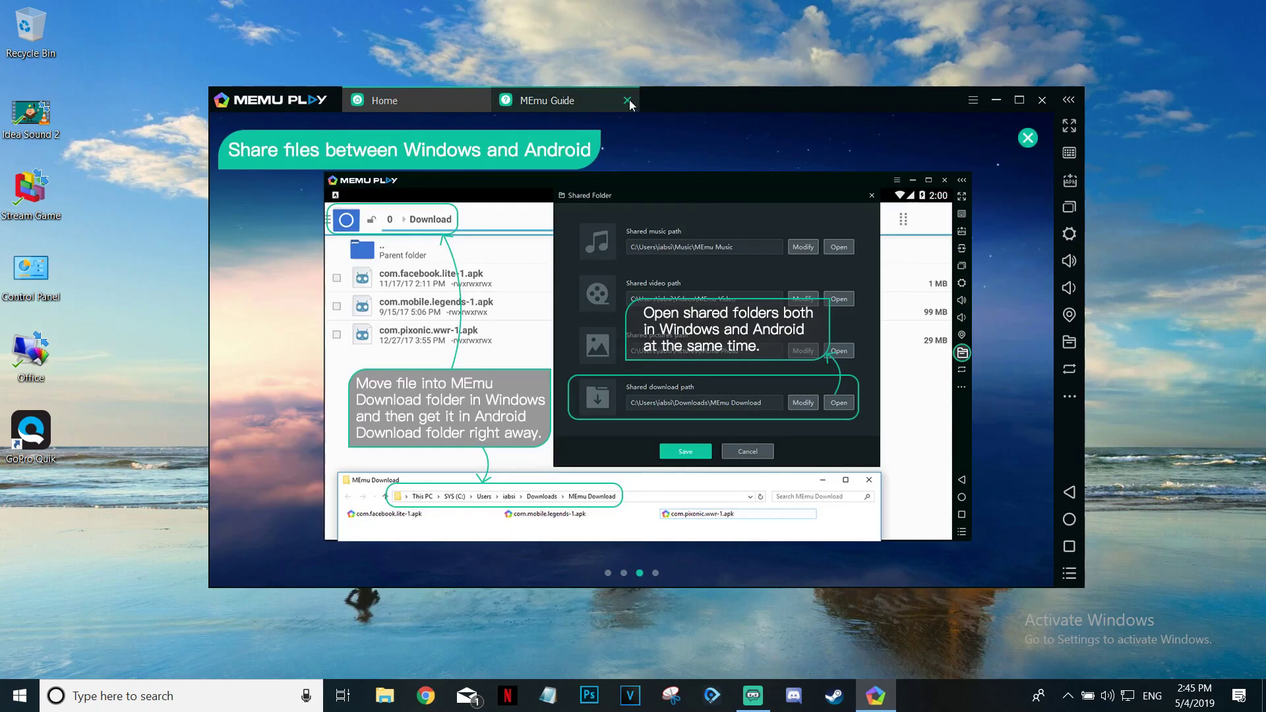
{"action": "left_click", "coordinate": [628, 101]}
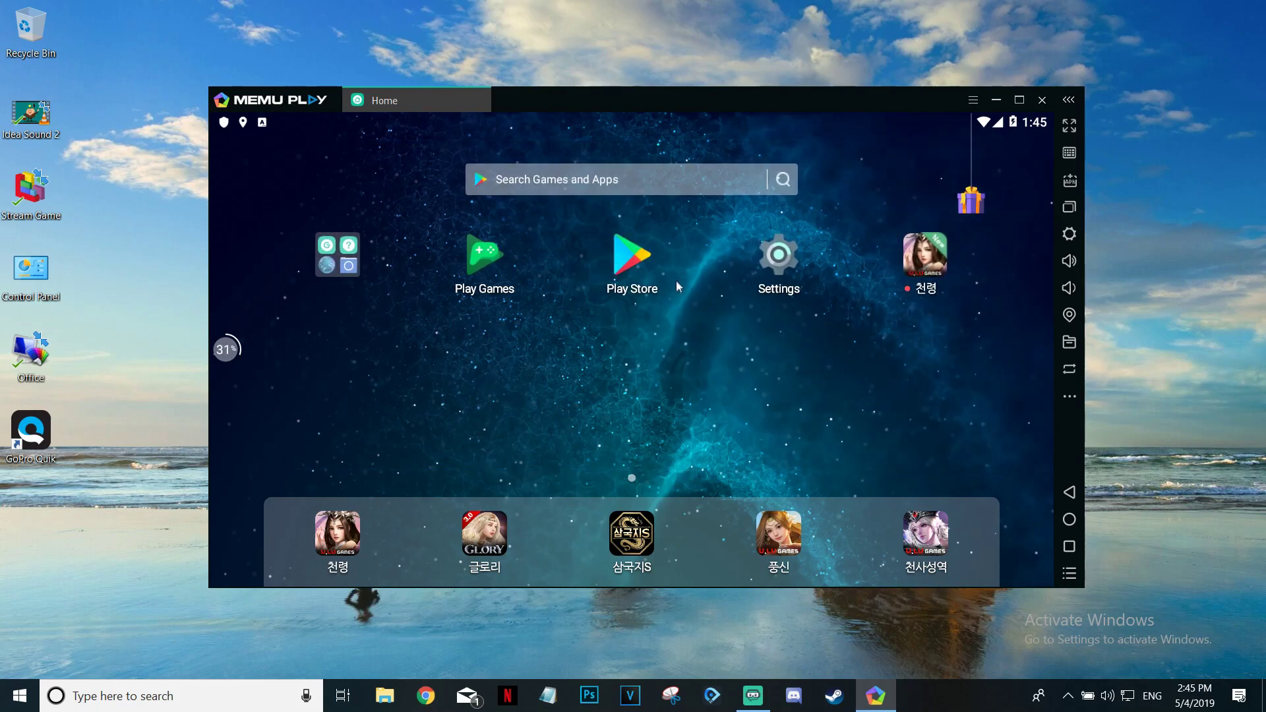
Step: Open the Play Store, check the signed-in account, and search the store for "pubg"
{"action": "left_click", "coordinate": [628, 264]}
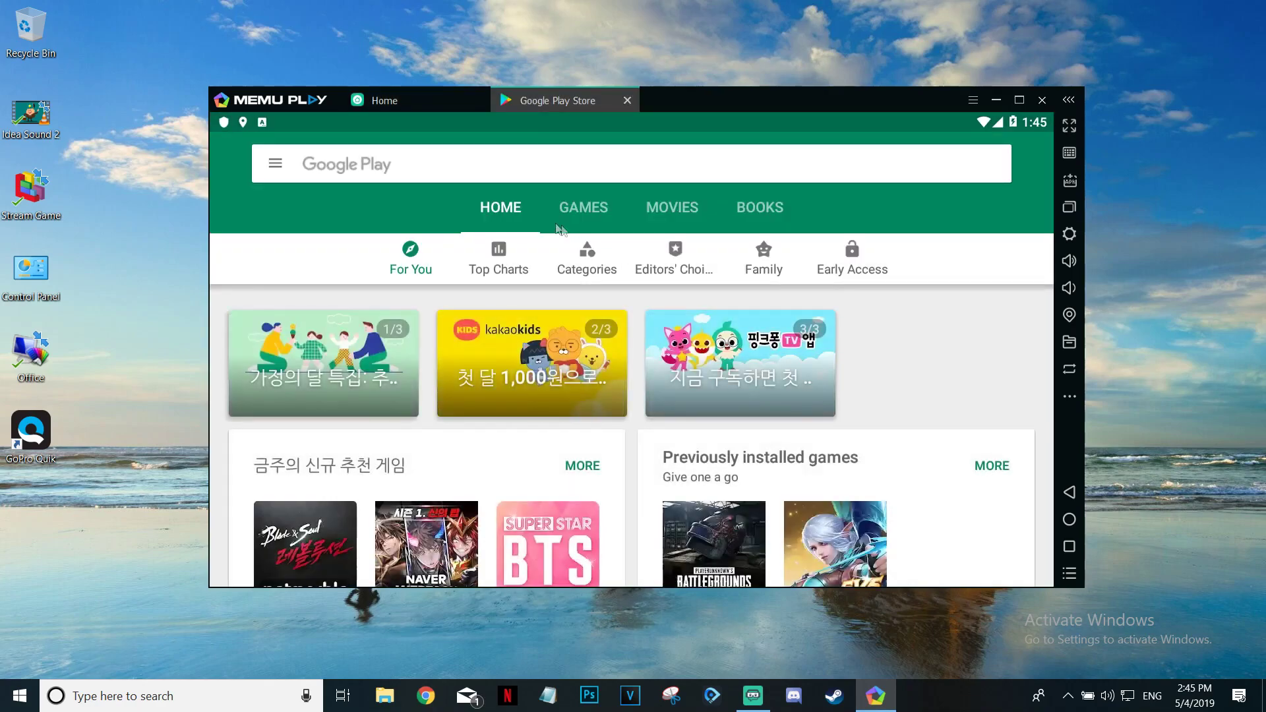
{"action": "left_click", "coordinate": [275, 163]}
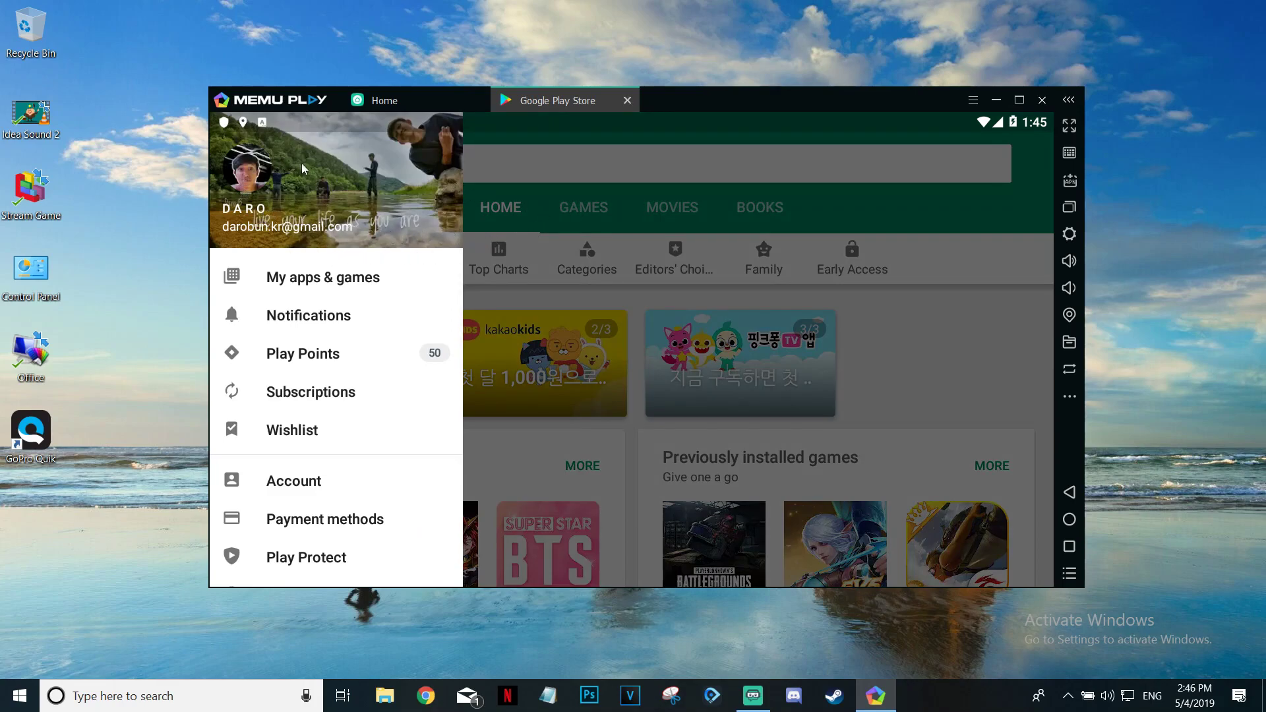
{"action": "left_click", "coordinate": [587, 148]}
{"action": "left_click", "coordinate": [432, 159]}
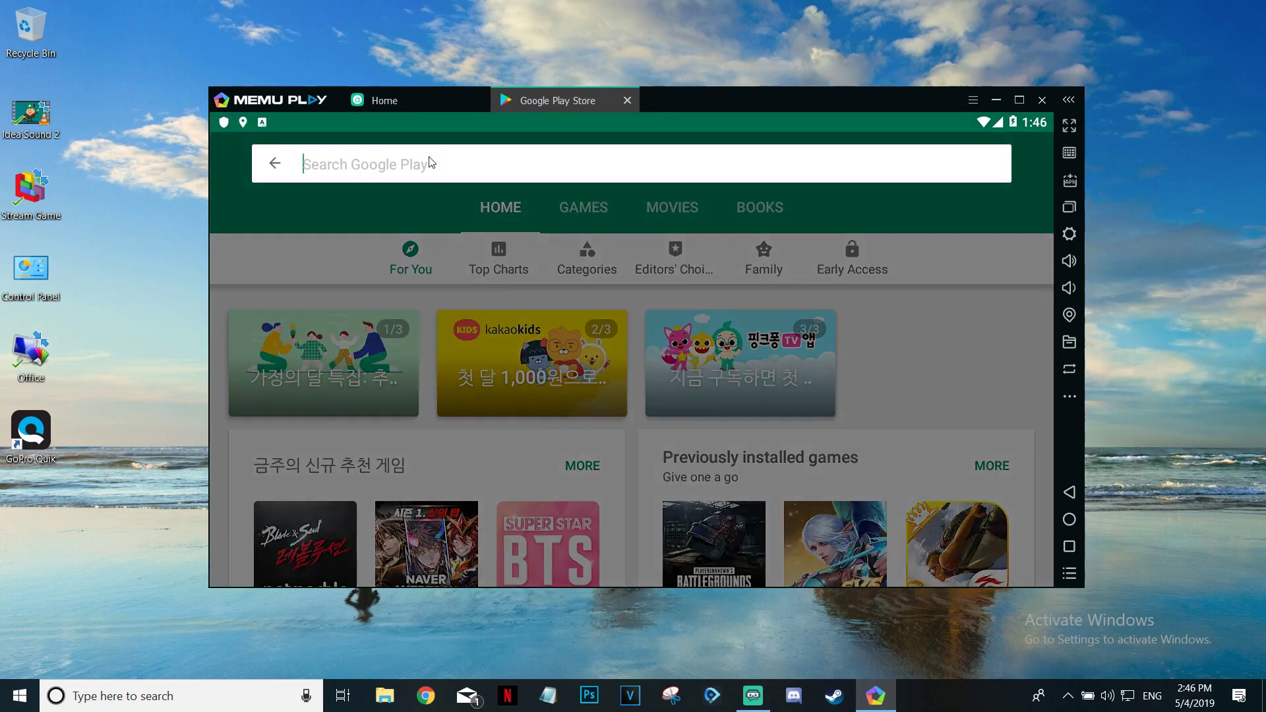
{"action": "type", "text": "pubg"}
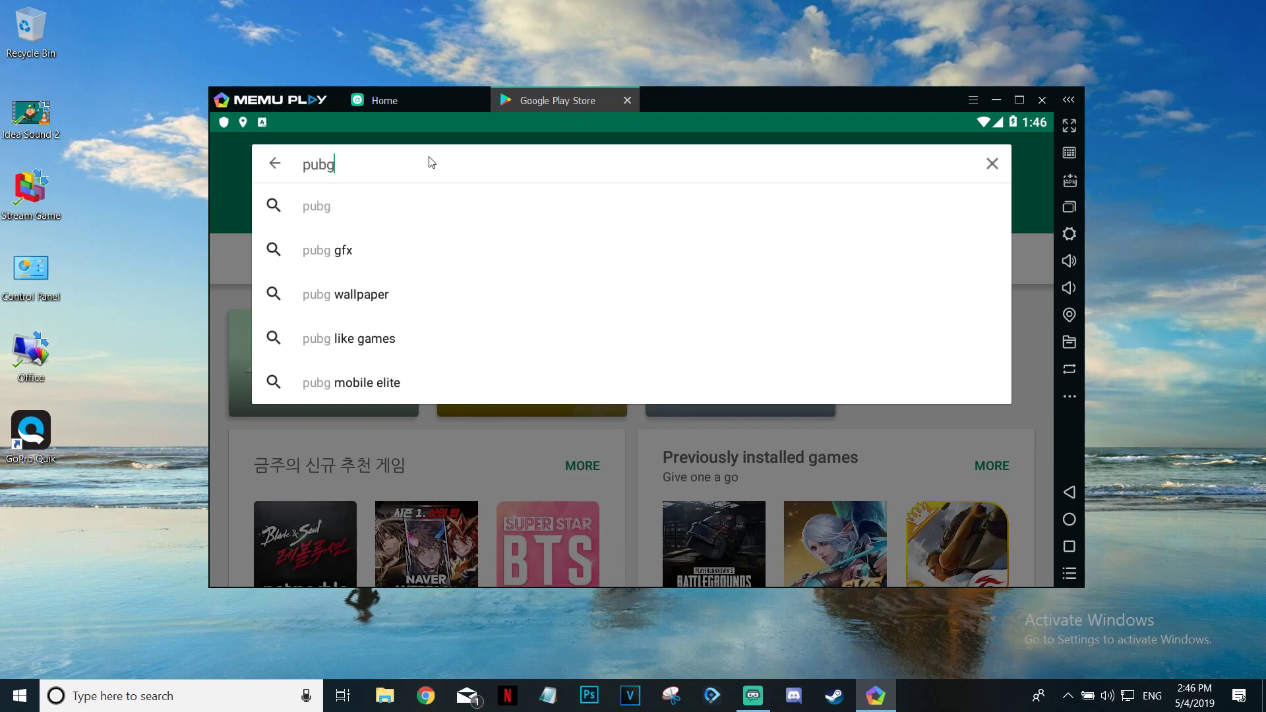
{"action": "key", "text": "Return"}
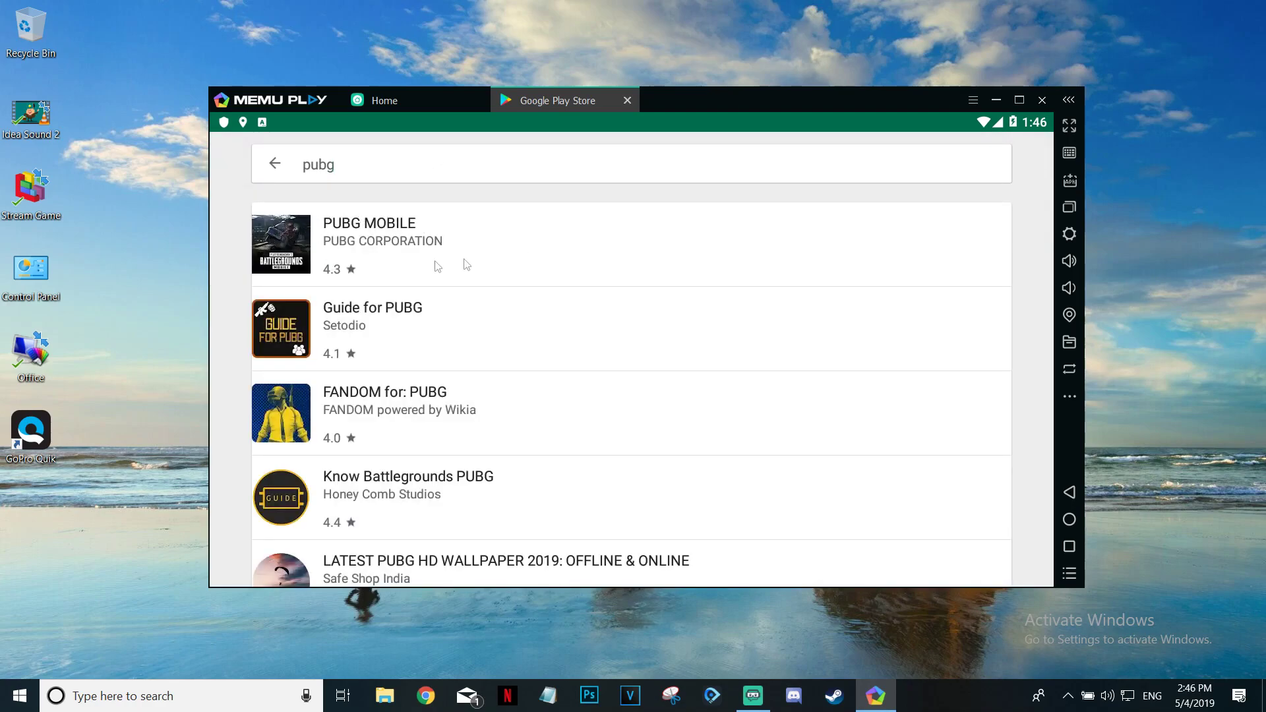
Step: Install PUBG MOBILE, accepting its requested permissions and proceeding with the large download with Wi-Fi-only downloading turned off
{"action": "left_click", "coordinate": [381, 247]}
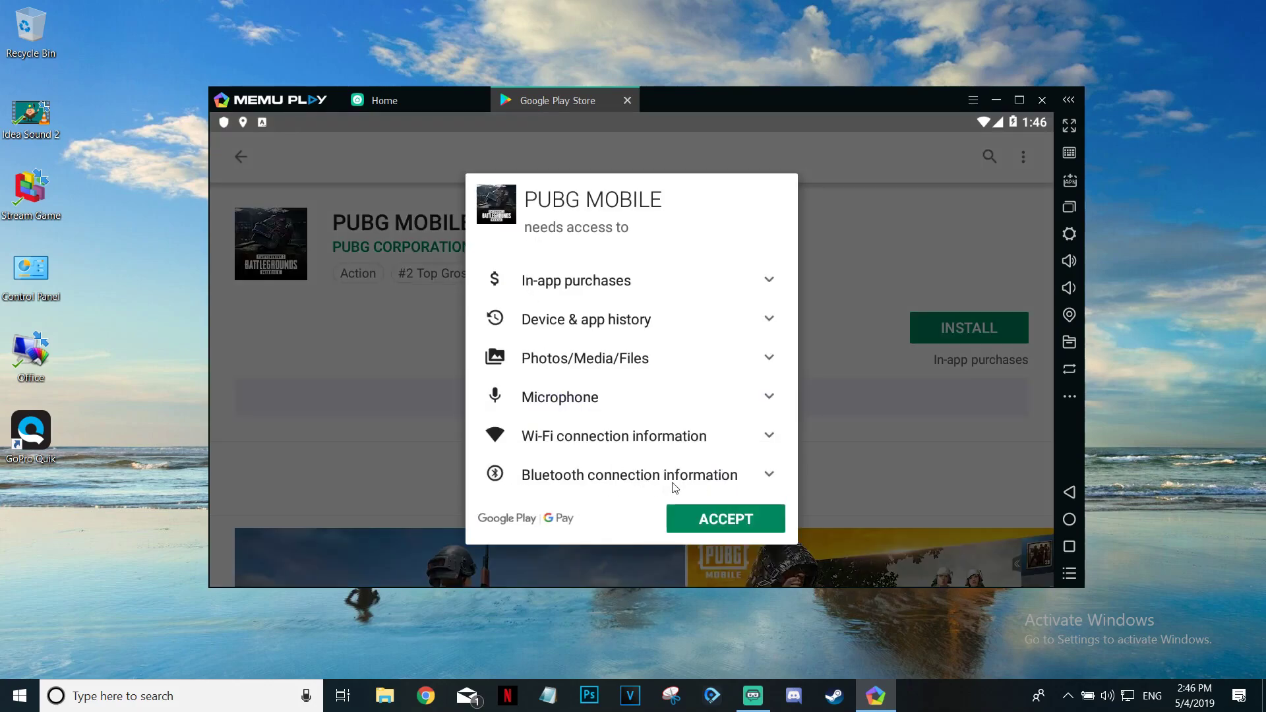
{"action": "left_click", "coordinate": [723, 512]}
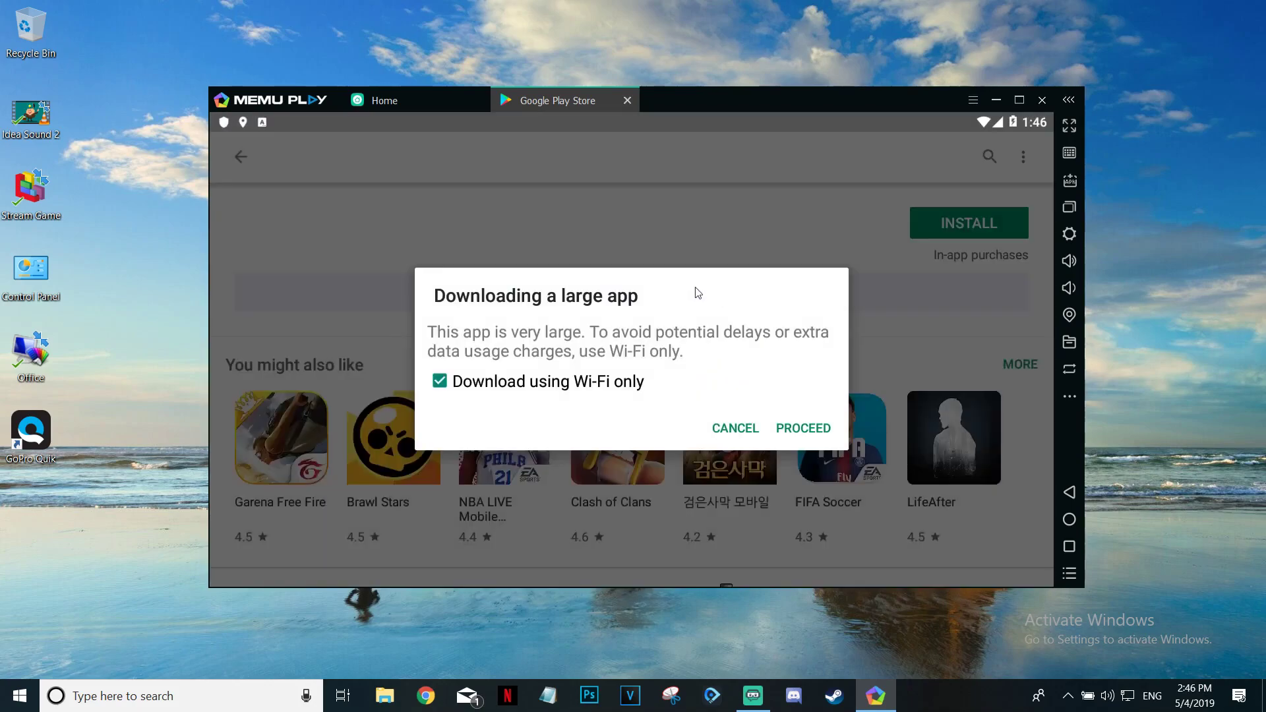
{"action": "left_click", "coordinate": [440, 381]}
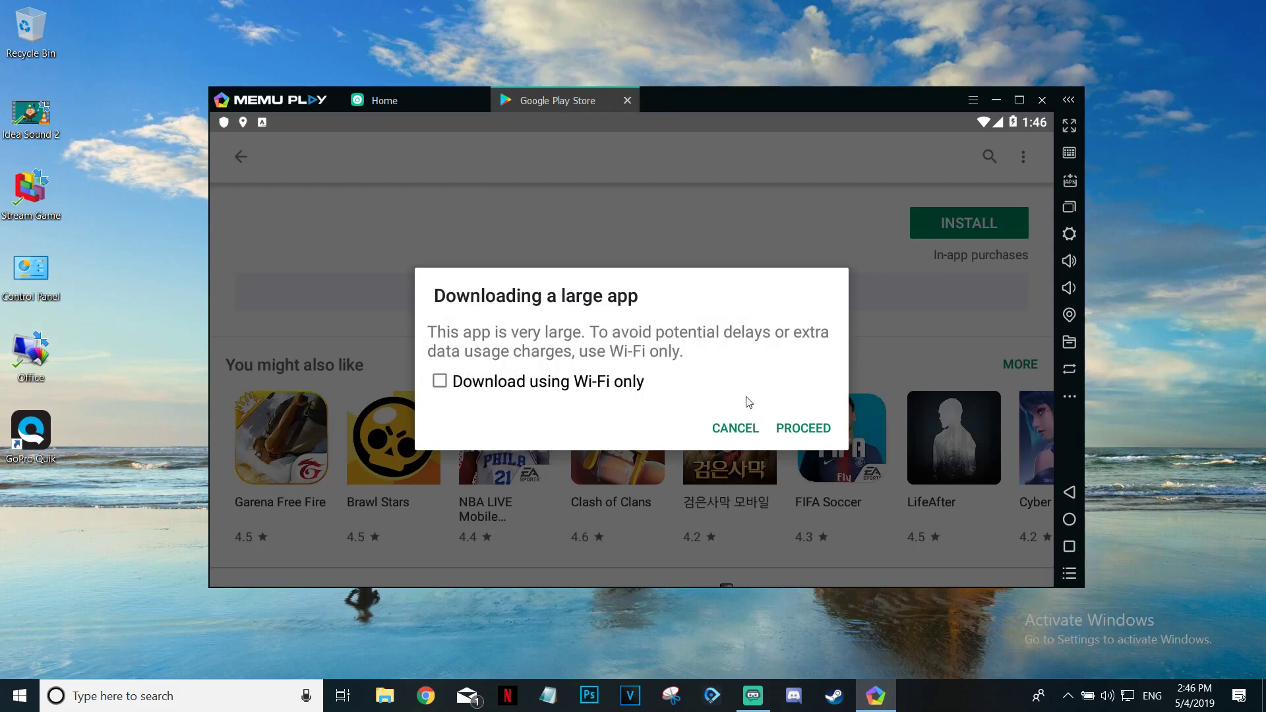
{"action": "left_click", "coordinate": [451, 388]}
{"action": "left_click", "coordinate": [449, 389]}
{"action": "left_click", "coordinate": [802, 430]}
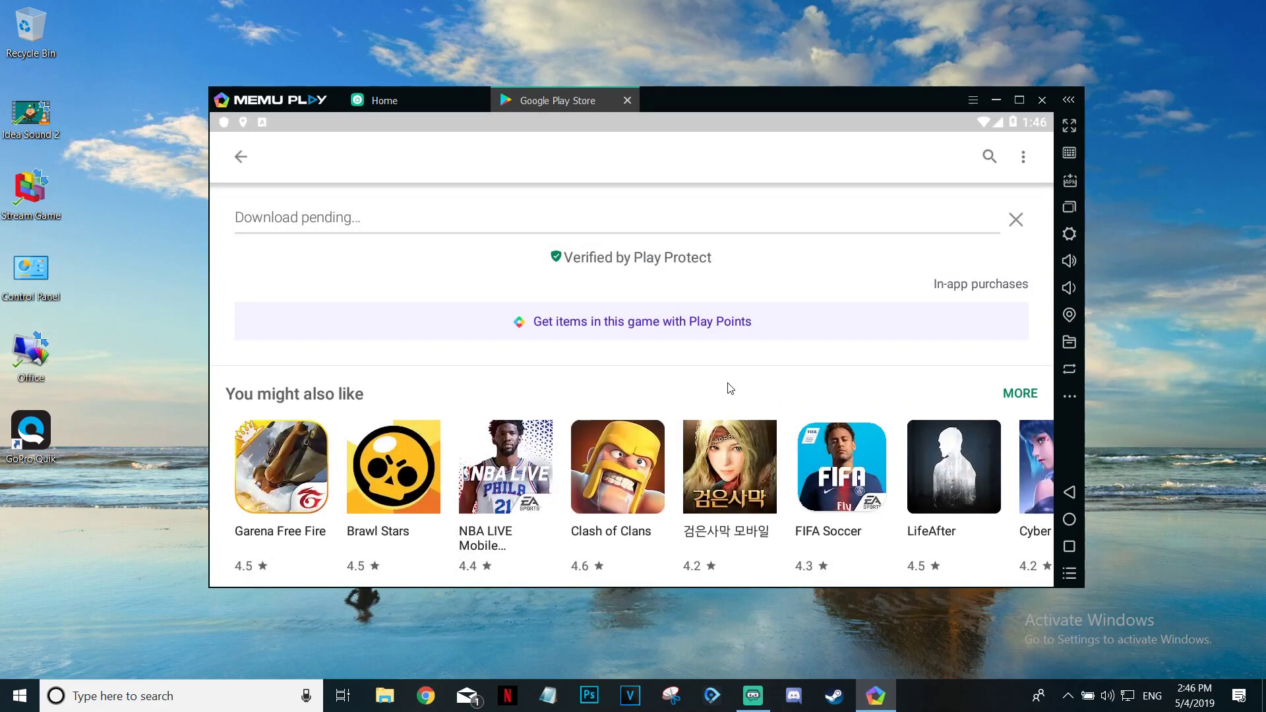
{"action": "scroll", "coordinate": [764, 351], "scroll_direction": "up", "scroll_amount": 2}
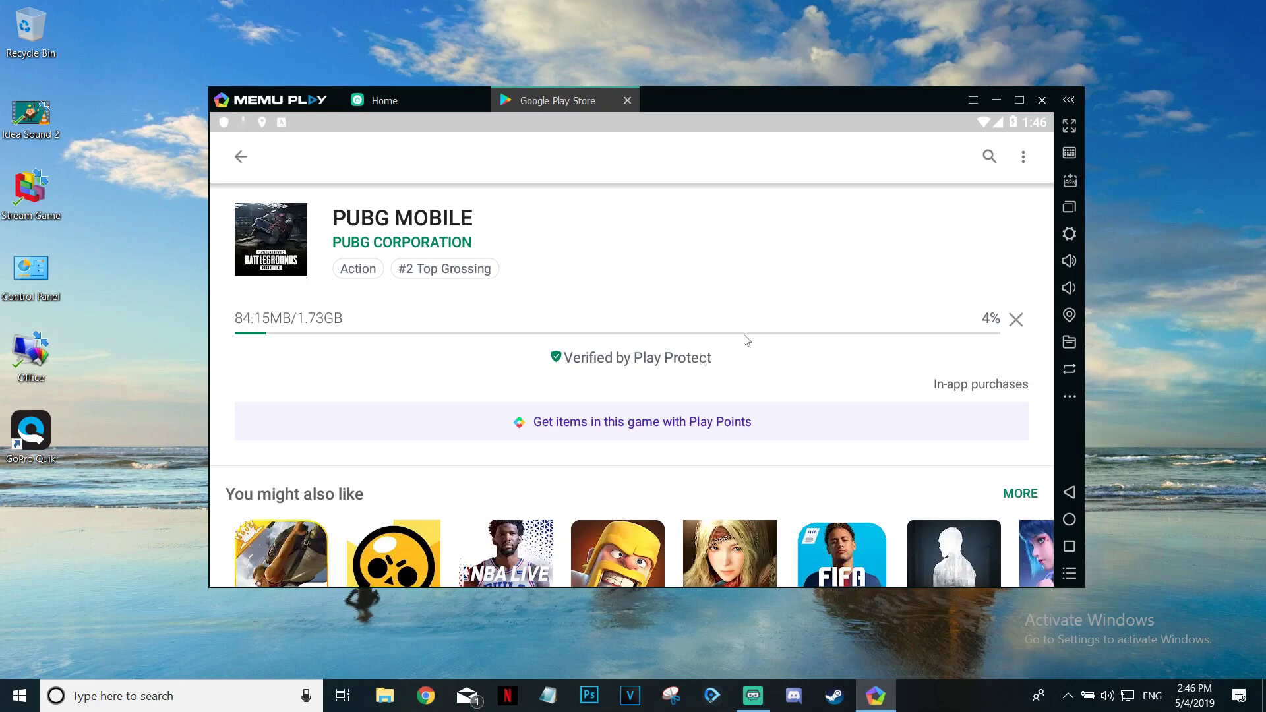
Step: Install Brawl Stars from the similar apps suggested on the PUBG MOBILE page, accepting its requested permissions
{"action": "scroll", "coordinate": [557, 424], "scroll_direction": "down", "scroll_amount": 1}
{"action": "scroll", "coordinate": [389, 411], "scroll_direction": "down", "scroll_amount": 1}
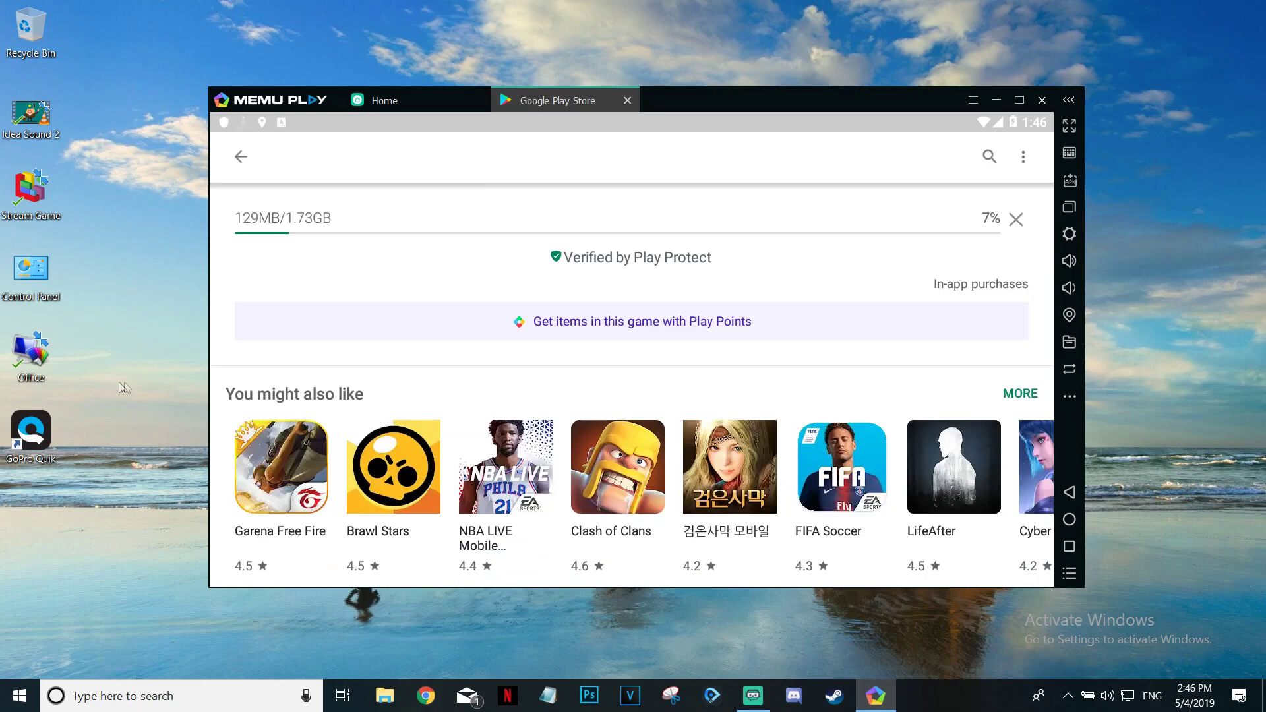
{"action": "scroll", "coordinate": [764, 421], "scroll_direction": "down", "scroll_amount": 1}
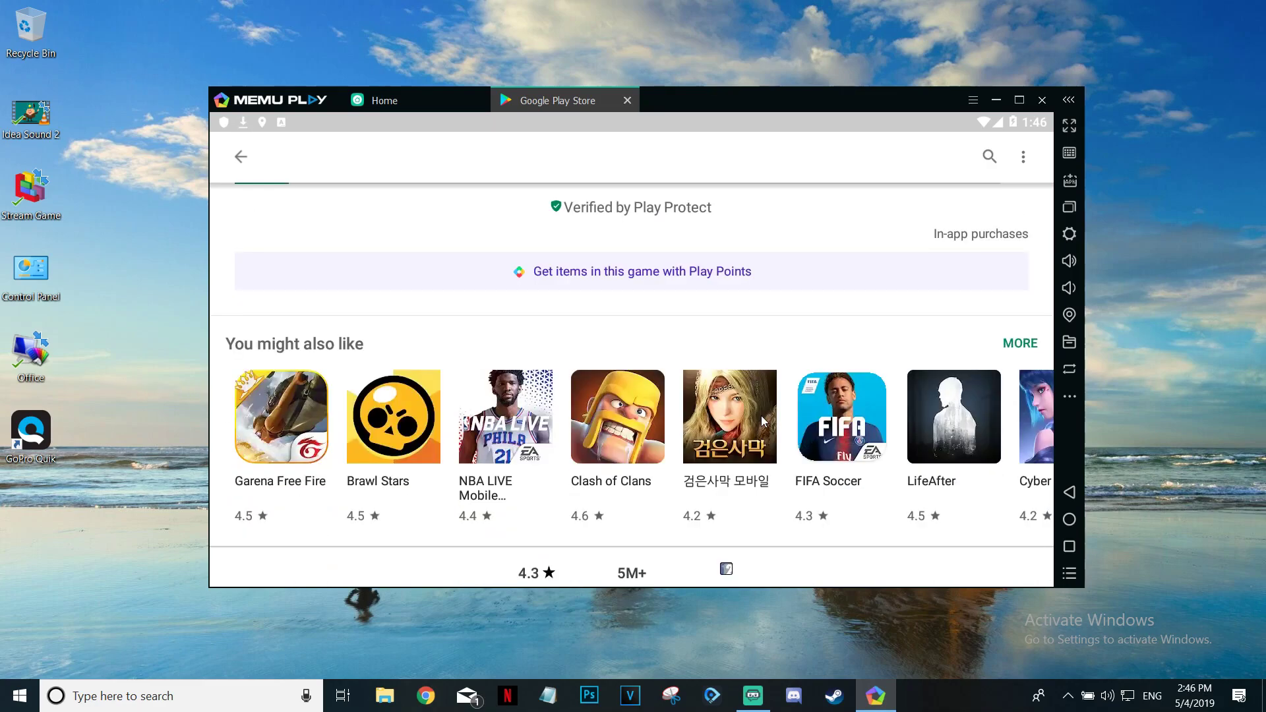
{"action": "left_click", "coordinate": [395, 430]}
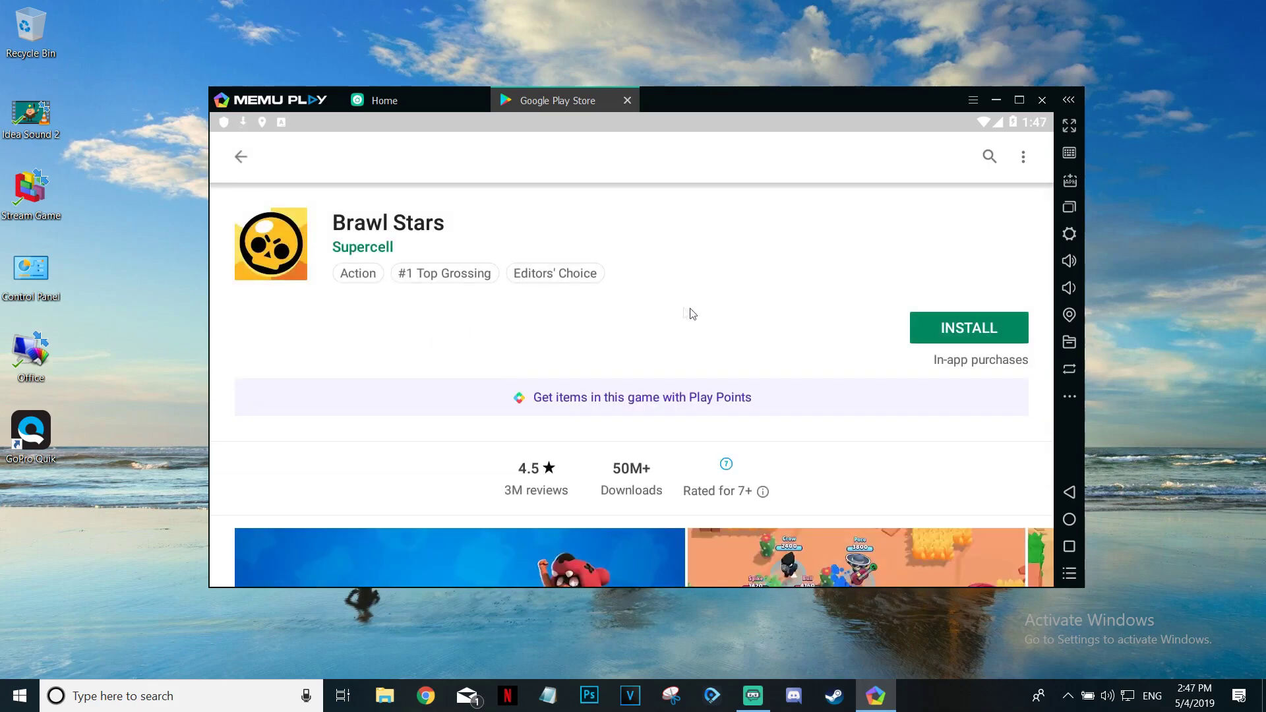
{"action": "scroll", "coordinate": [753, 290], "scroll_direction": "down", "scroll_amount": 1}
{"action": "scroll", "coordinate": [753, 290], "scroll_direction": "up", "scroll_amount": 1}
{"action": "left_click", "coordinate": [970, 327]}
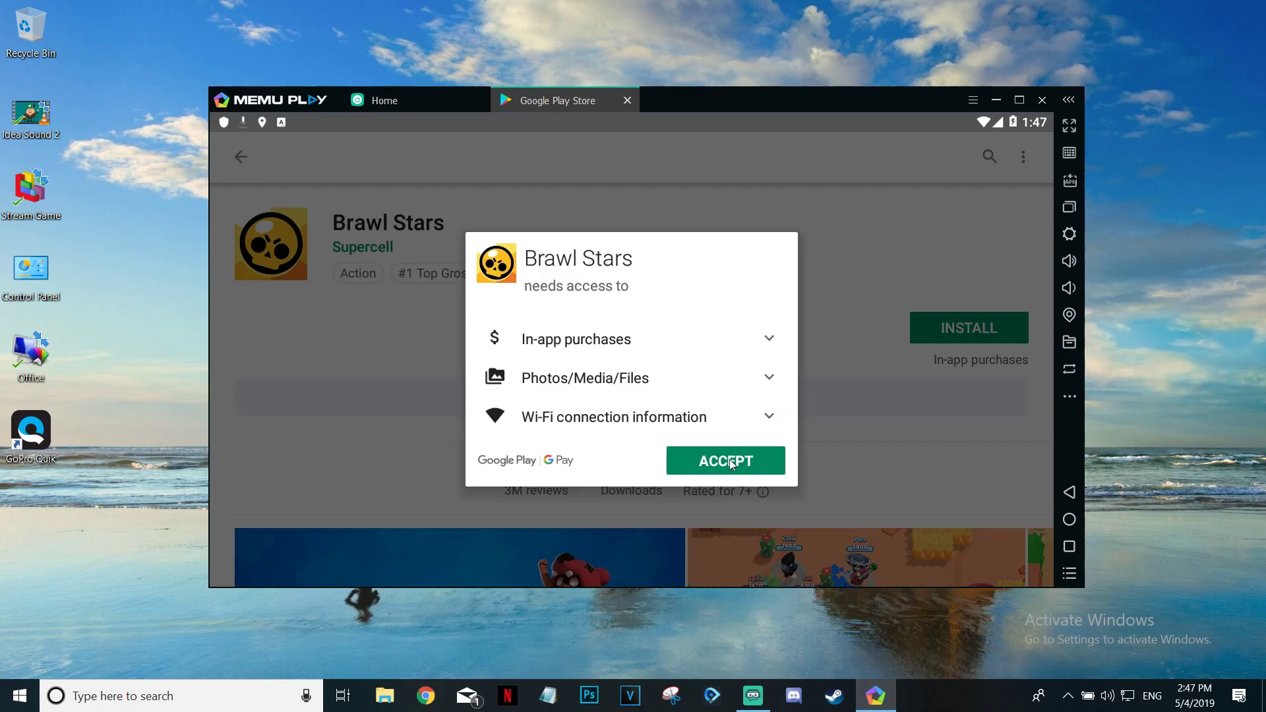
{"action": "left_click", "coordinate": [729, 459]}
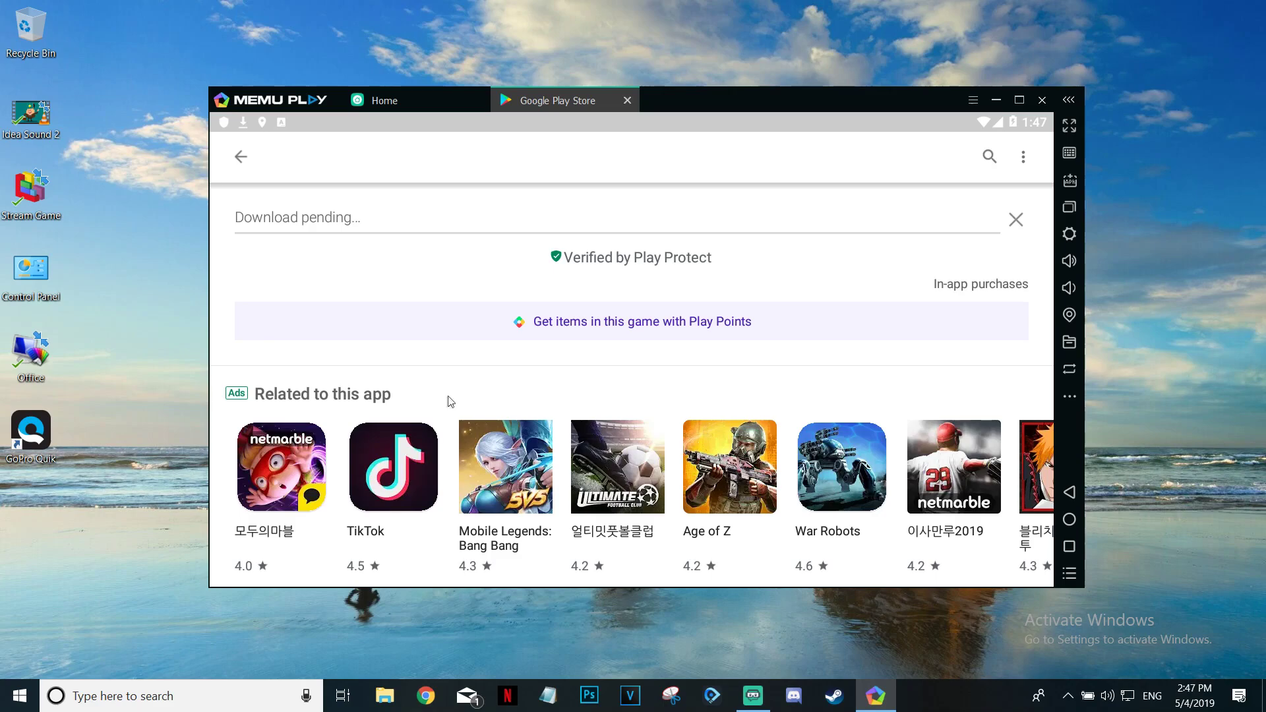
Step: Install Mobile Legends: Bang Bang from the related apps on the Brawl Stars page, accepting its requested permissions
{"action": "scroll", "coordinate": [739, 424], "scroll_direction": "down", "scroll_amount": 1}
{"action": "left_click", "coordinate": [515, 422]}
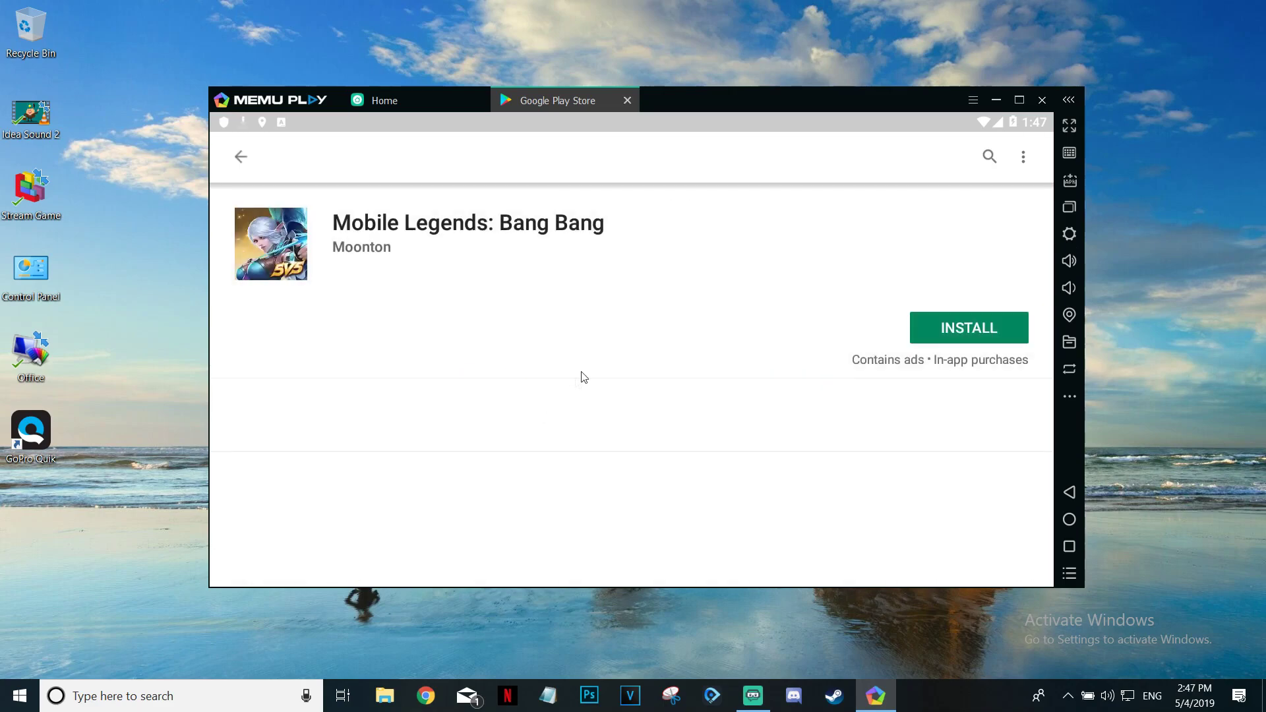
{"action": "left_click", "coordinate": [956, 330]}
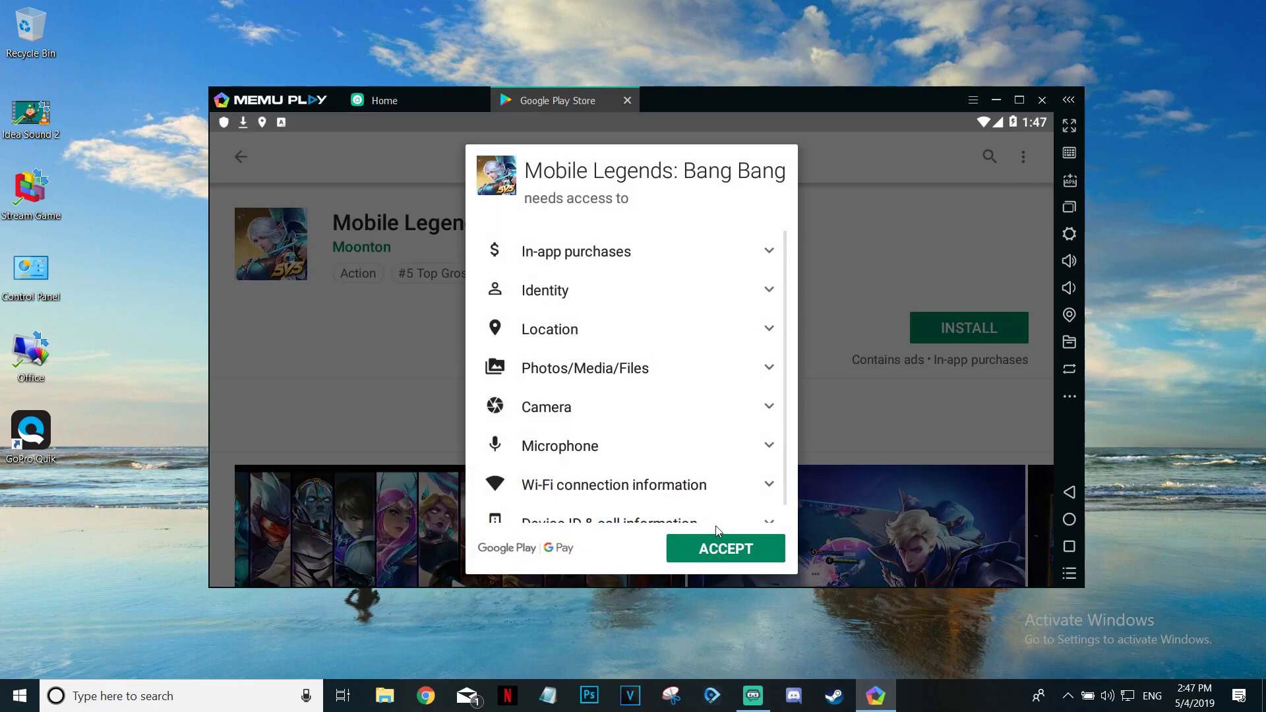
{"action": "left_click", "coordinate": [717, 547]}
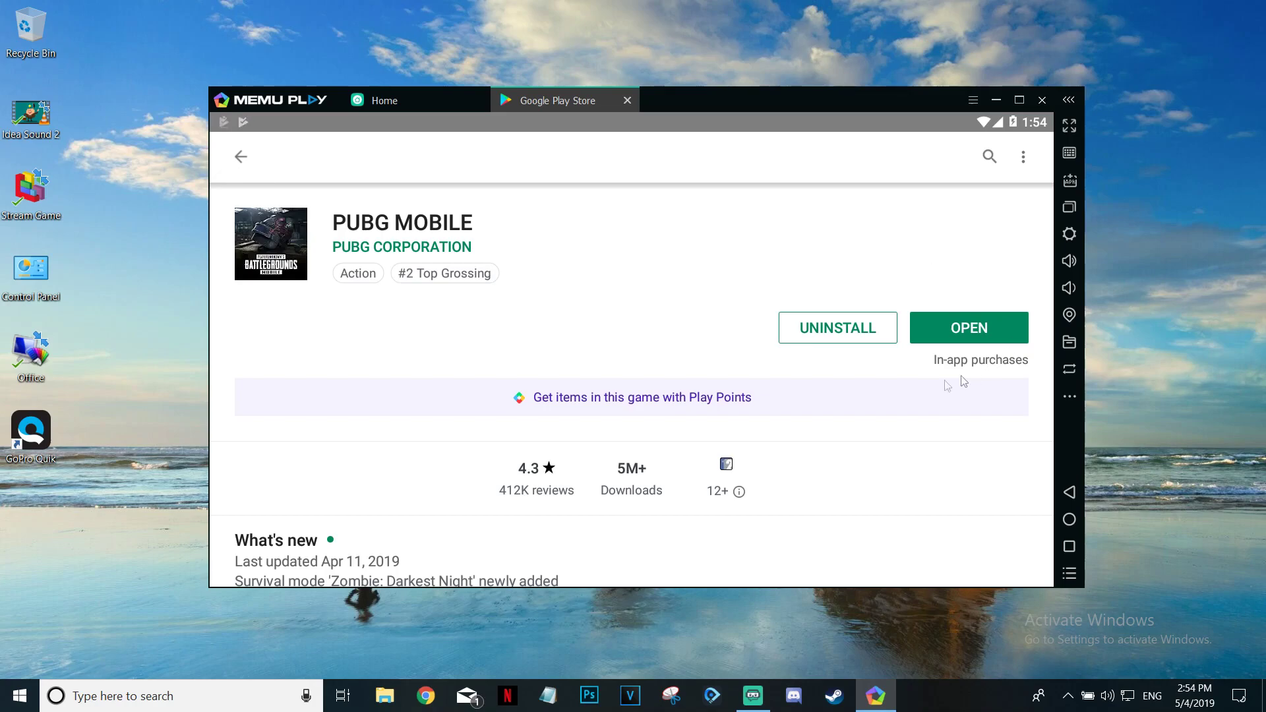
Step: Launch PUBG MOBILE from the emulator's home screen and reposition the window so the game controls panel fits on the desktop
{"action": "left_click", "coordinate": [402, 101]}
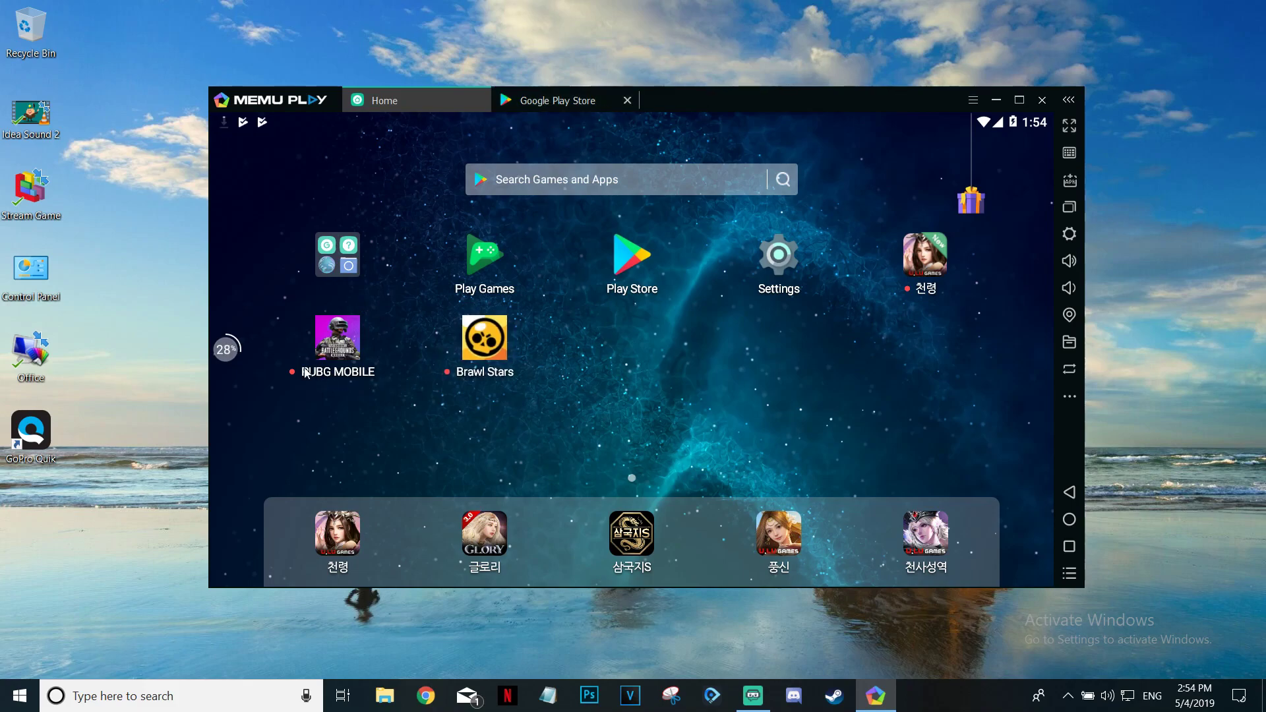
{"action": "left_click", "coordinate": [1020, 100]}
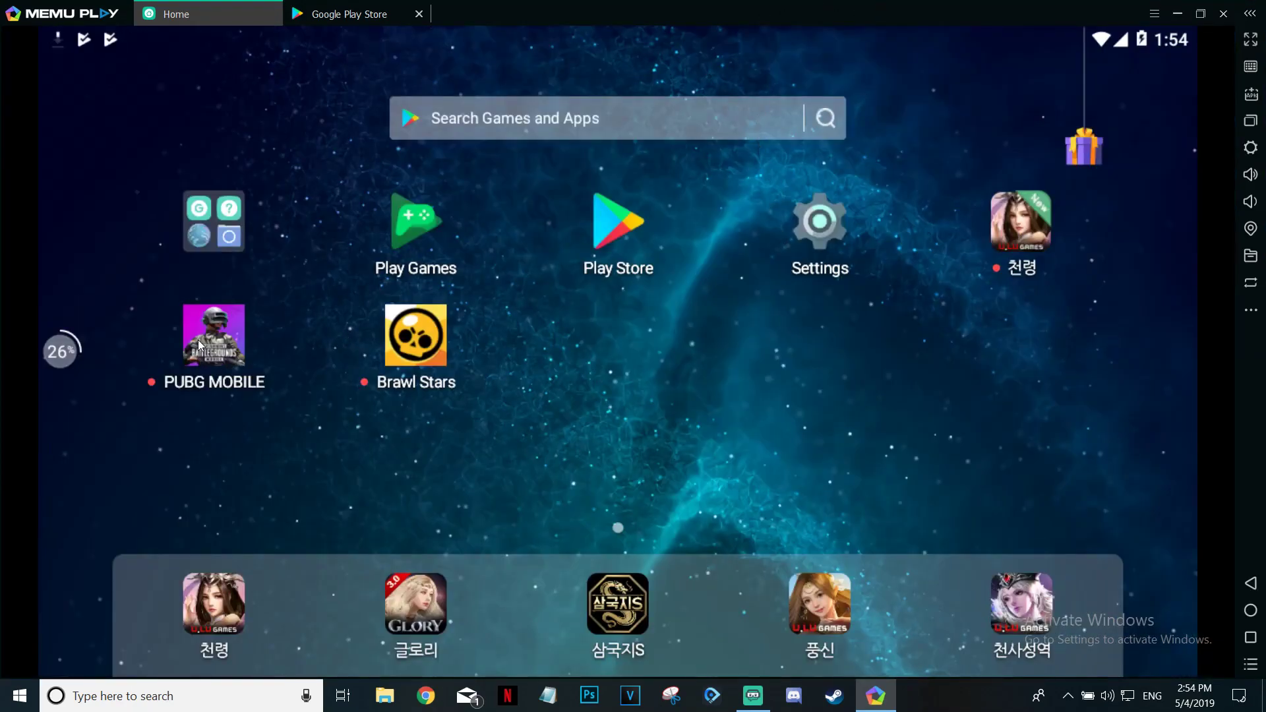
{"action": "left_click", "coordinate": [197, 339]}
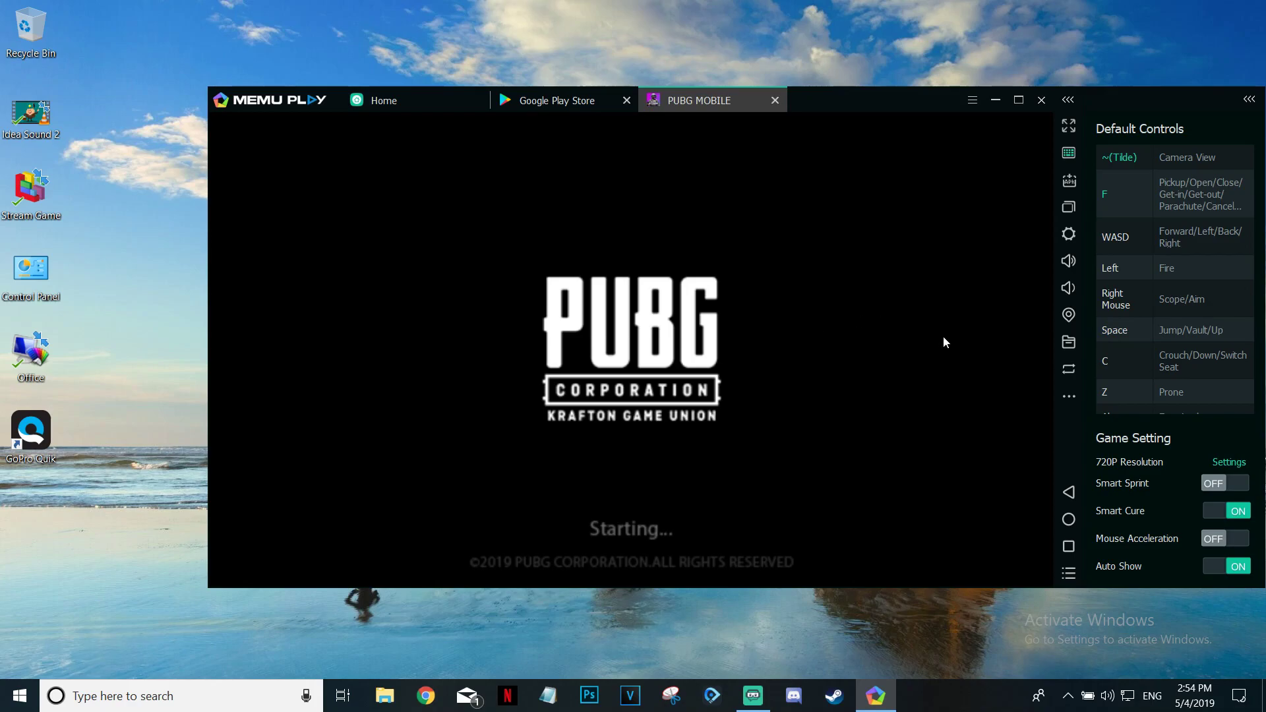
{"action": "left_click_drag", "start_coordinate": [863, 98], "coordinate": [788, 93]}
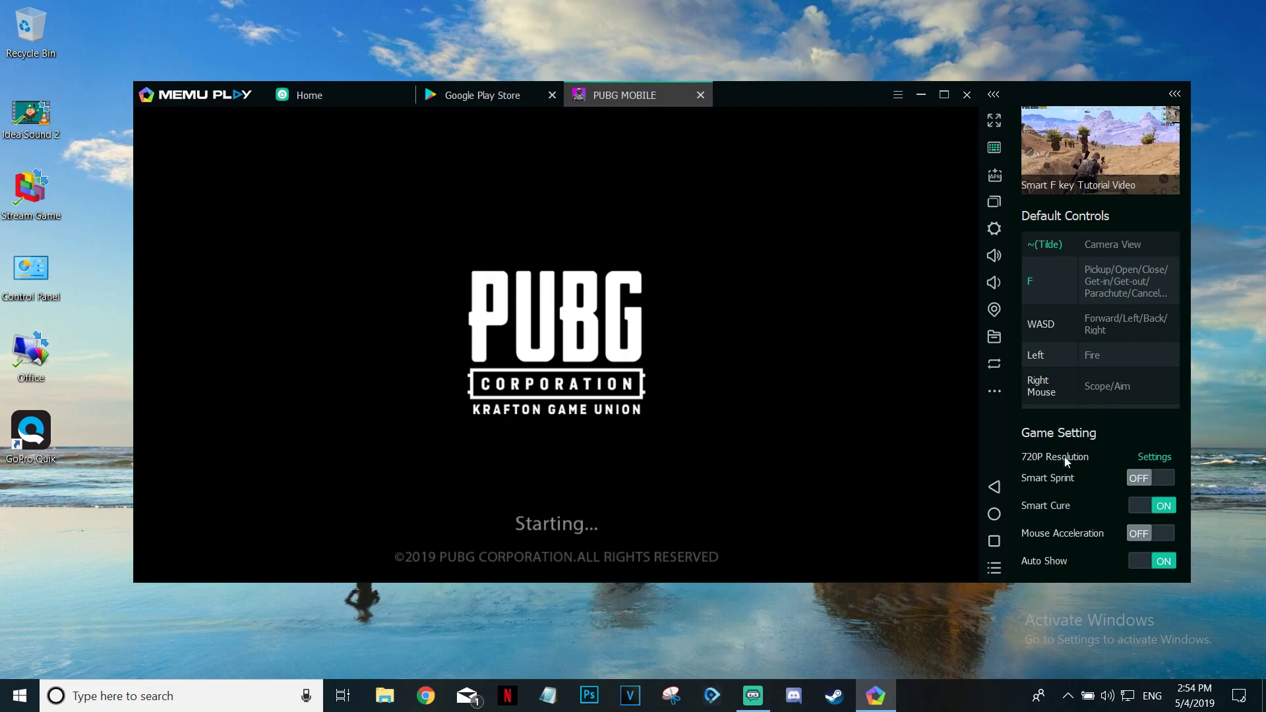
Step: Restart PUBG MOBILE for the game optimization and close its resolution settings without saving a change
{"action": "left_click", "coordinate": [1153, 458]}
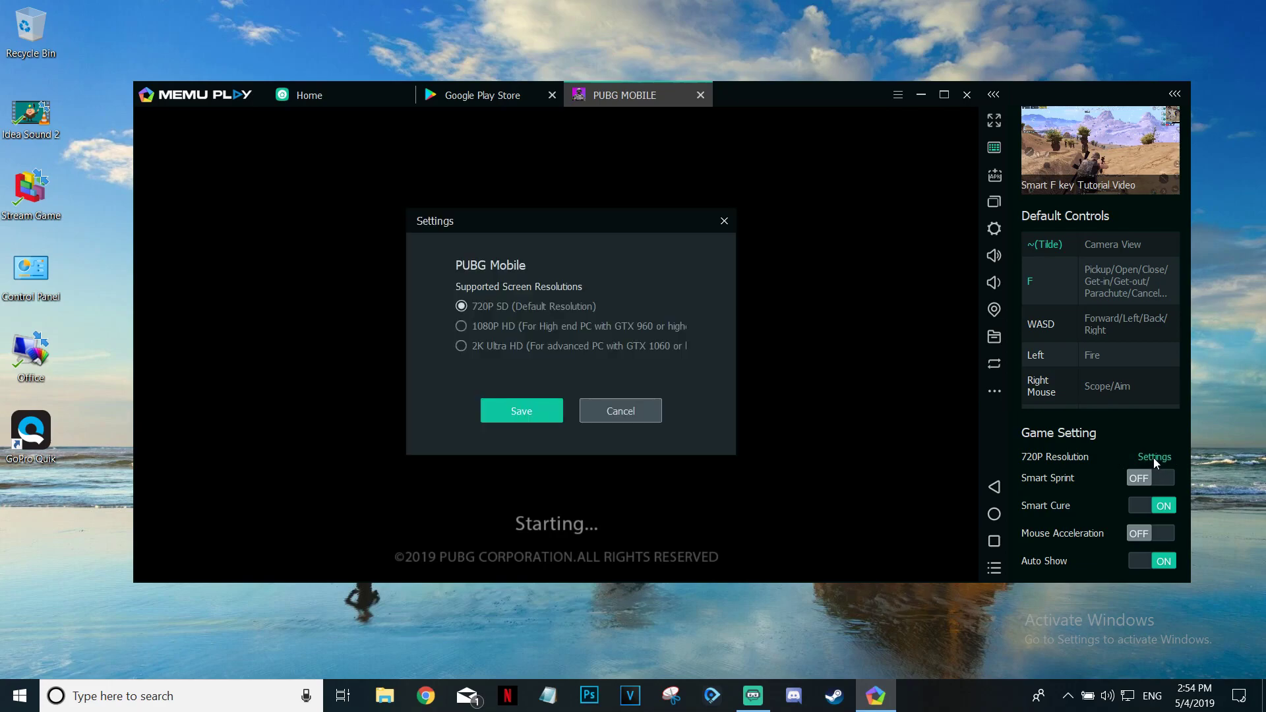
{"action": "left_click", "coordinate": [461, 327]}
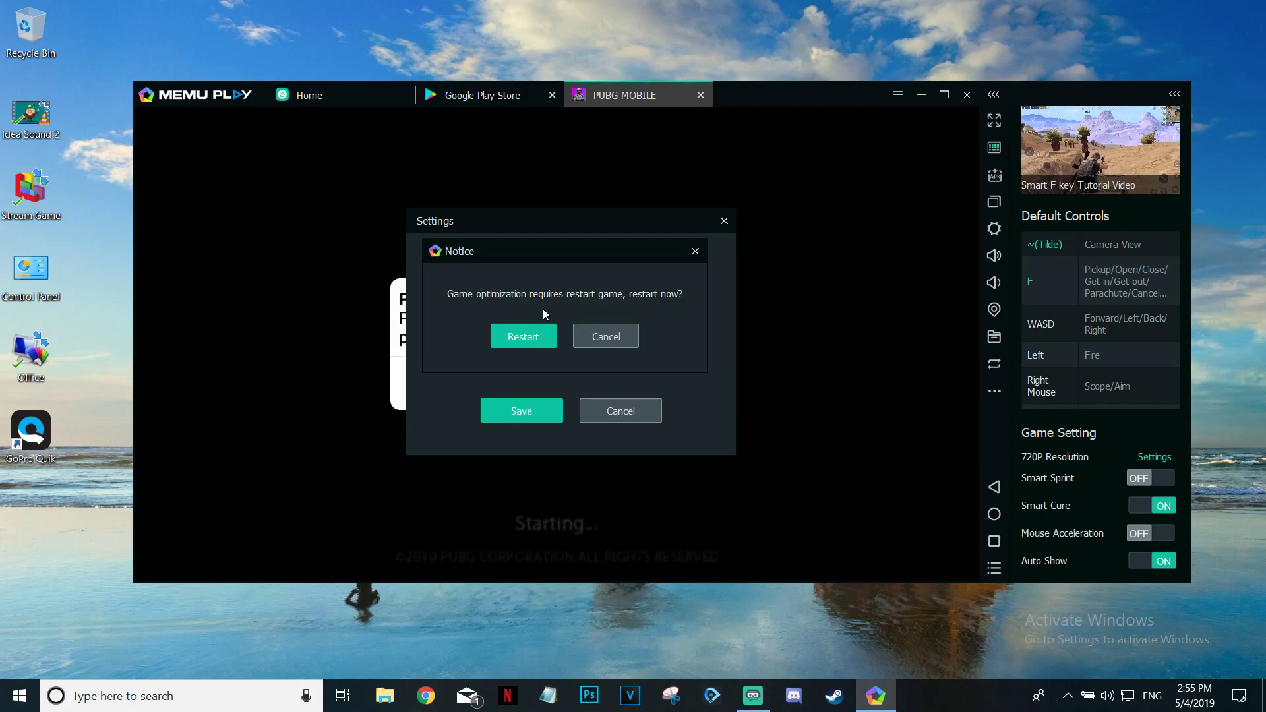
{"action": "left_click", "coordinate": [521, 337]}
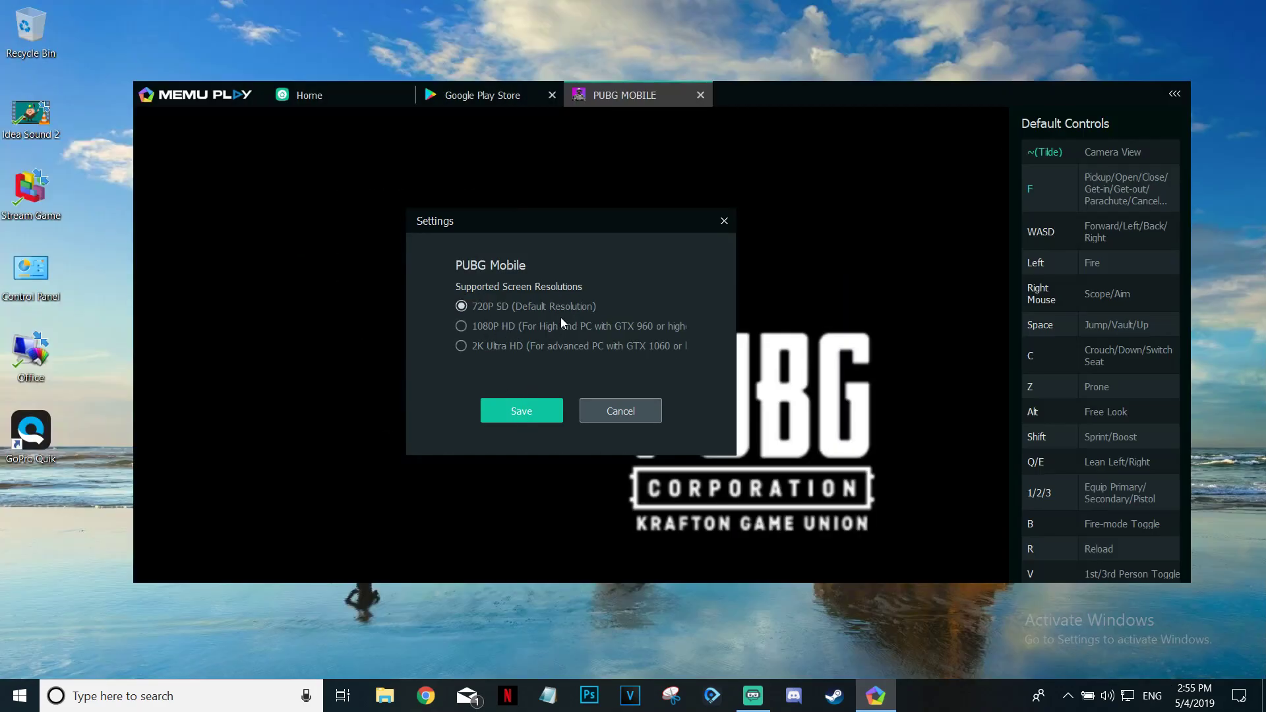
{"action": "left_click", "coordinate": [620, 415]}
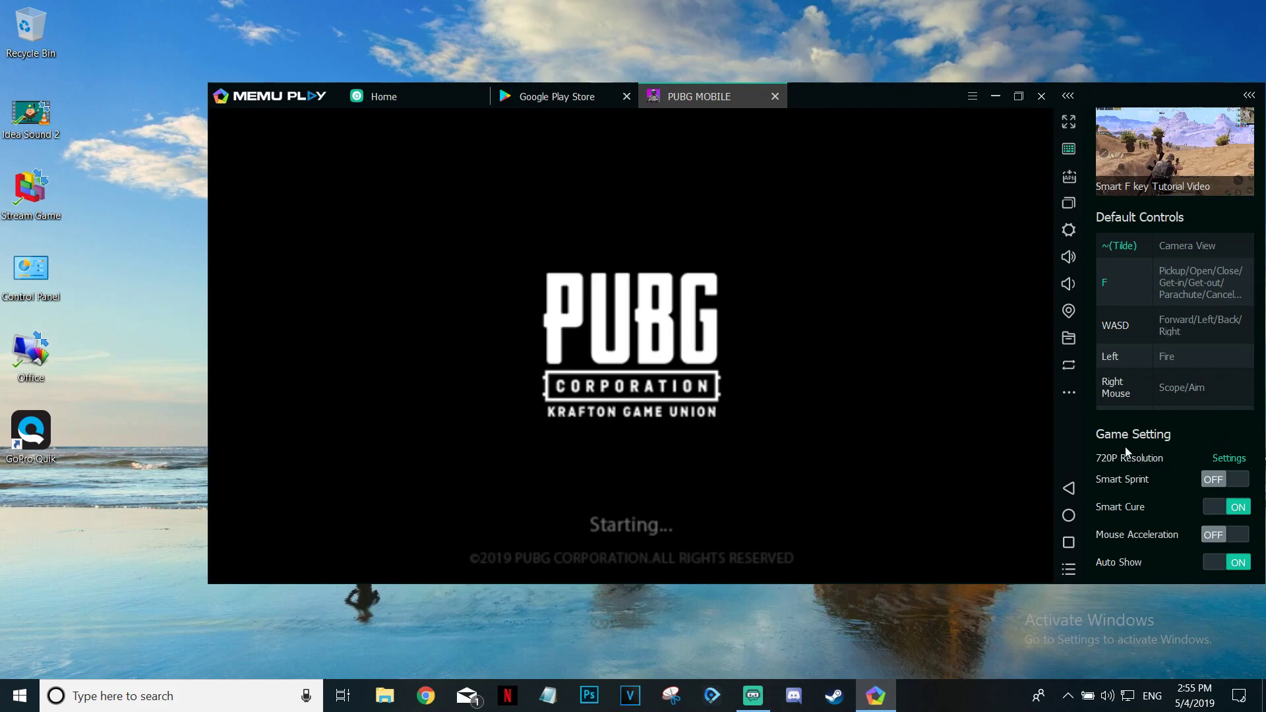
Step: Set the PUBG Mobile screen resolution to 2K Ultra HD, save it, and approve the emulator reboot
{"action": "left_click", "coordinate": [1230, 459]}
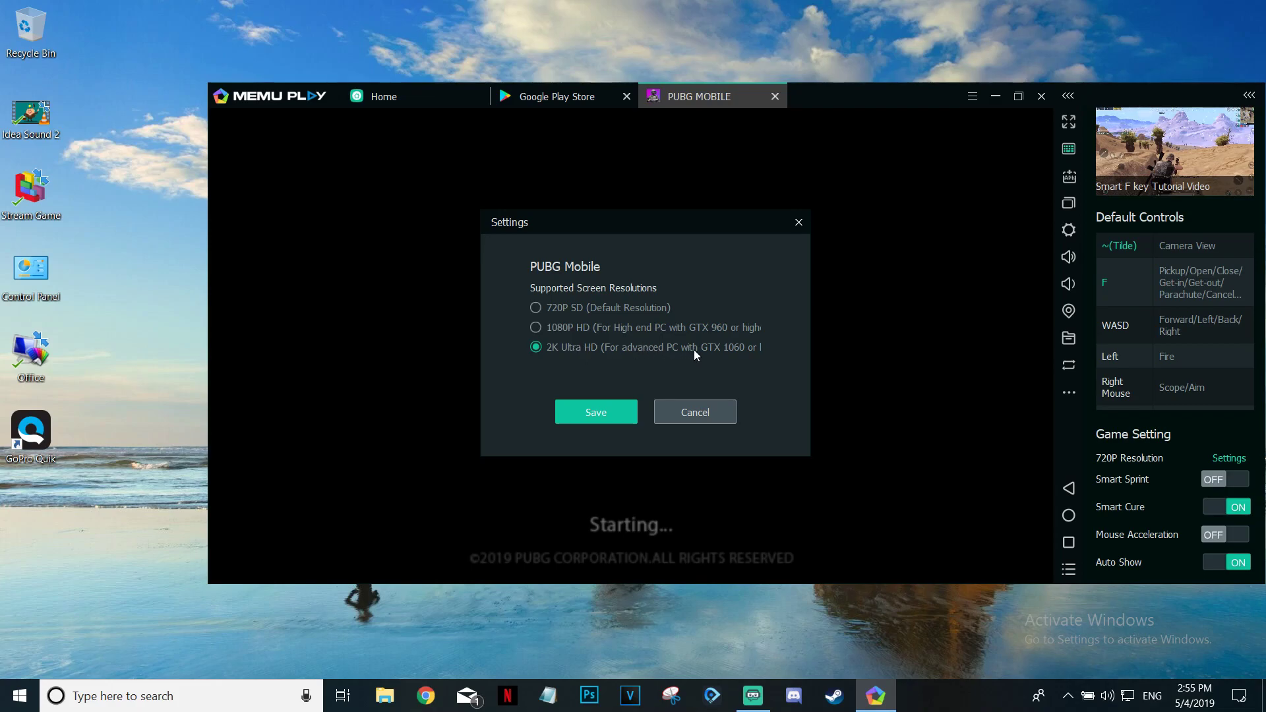
{"action": "left_click", "coordinate": [610, 354]}
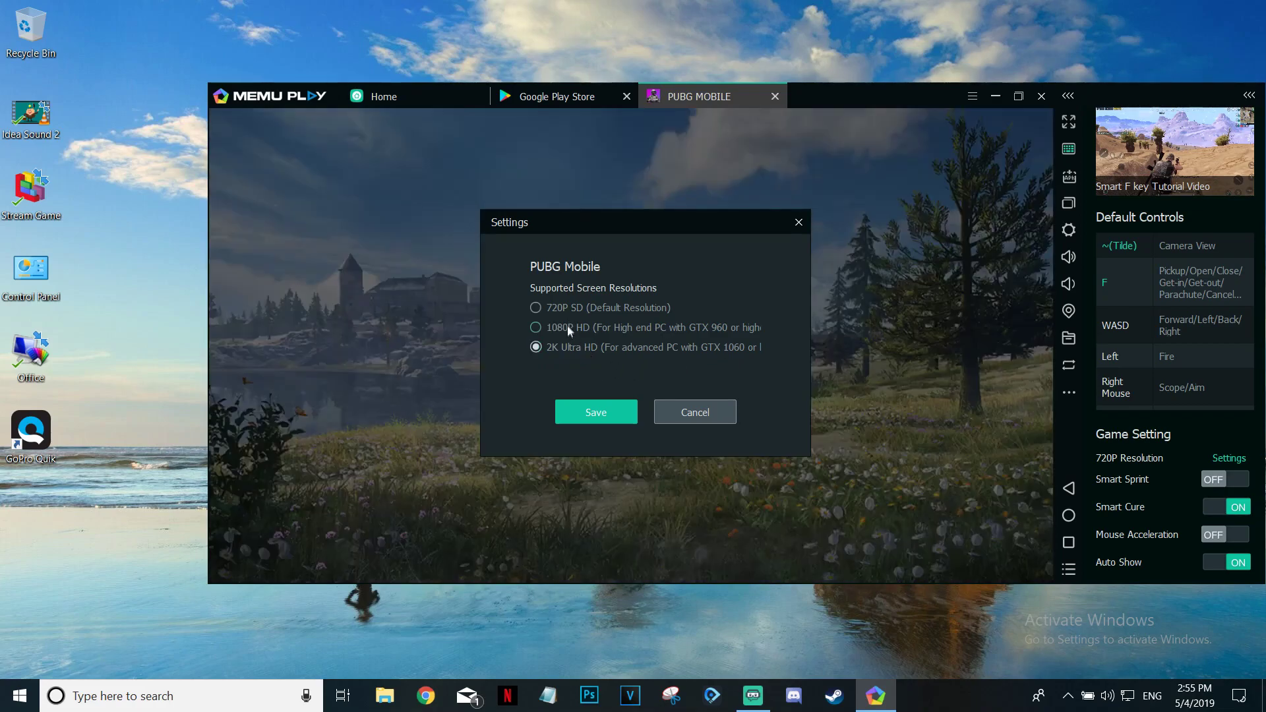
{"action": "left_click", "coordinate": [567, 329]}
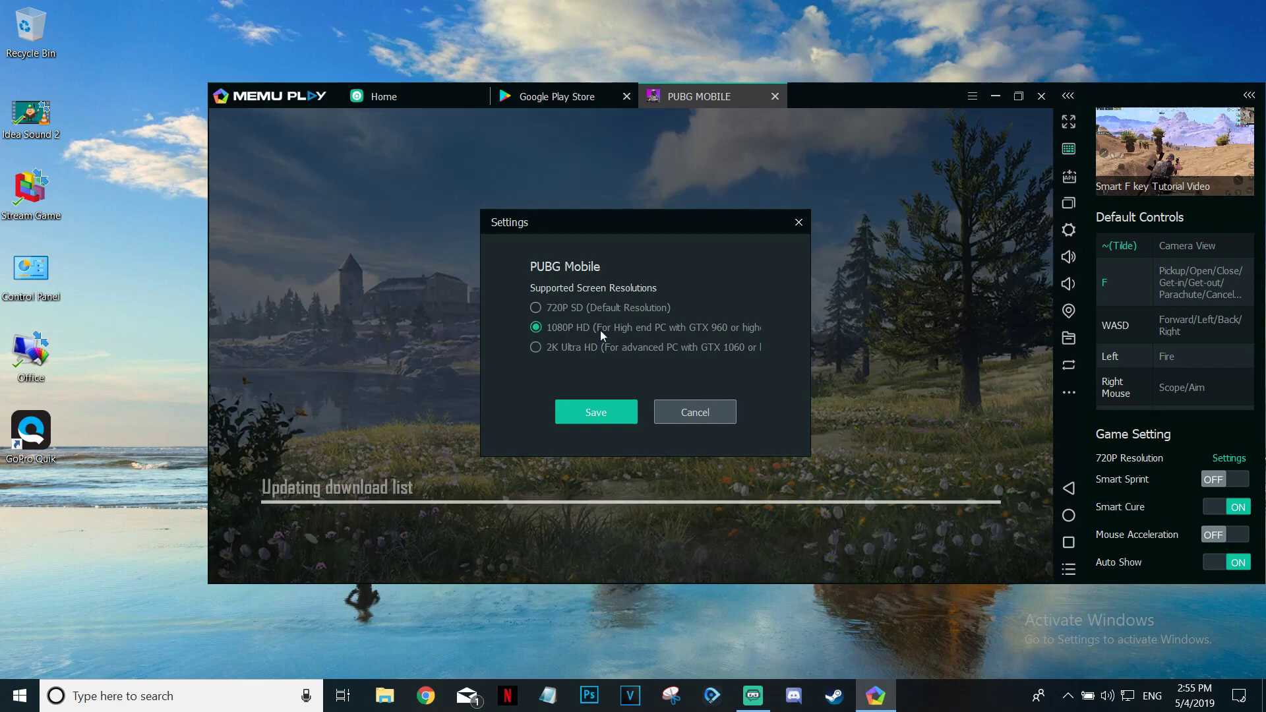
{"action": "left_click", "coordinate": [574, 348]}
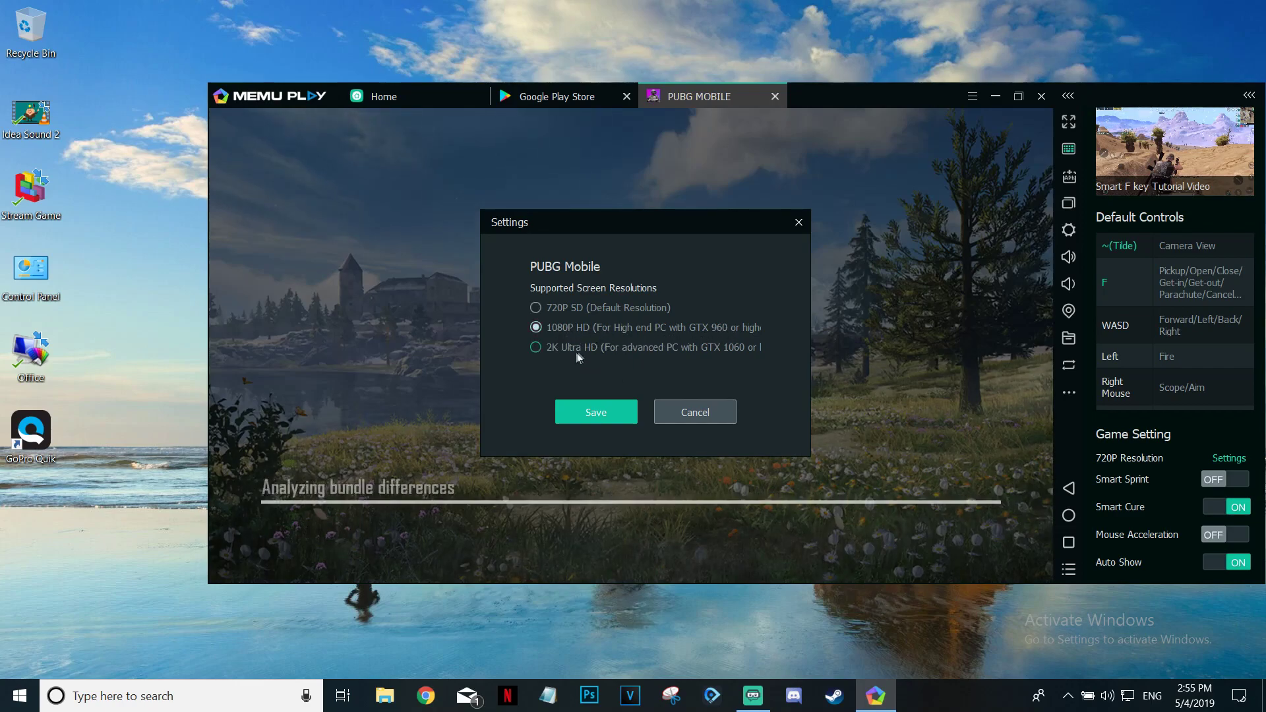
{"action": "left_click", "coordinate": [602, 413]}
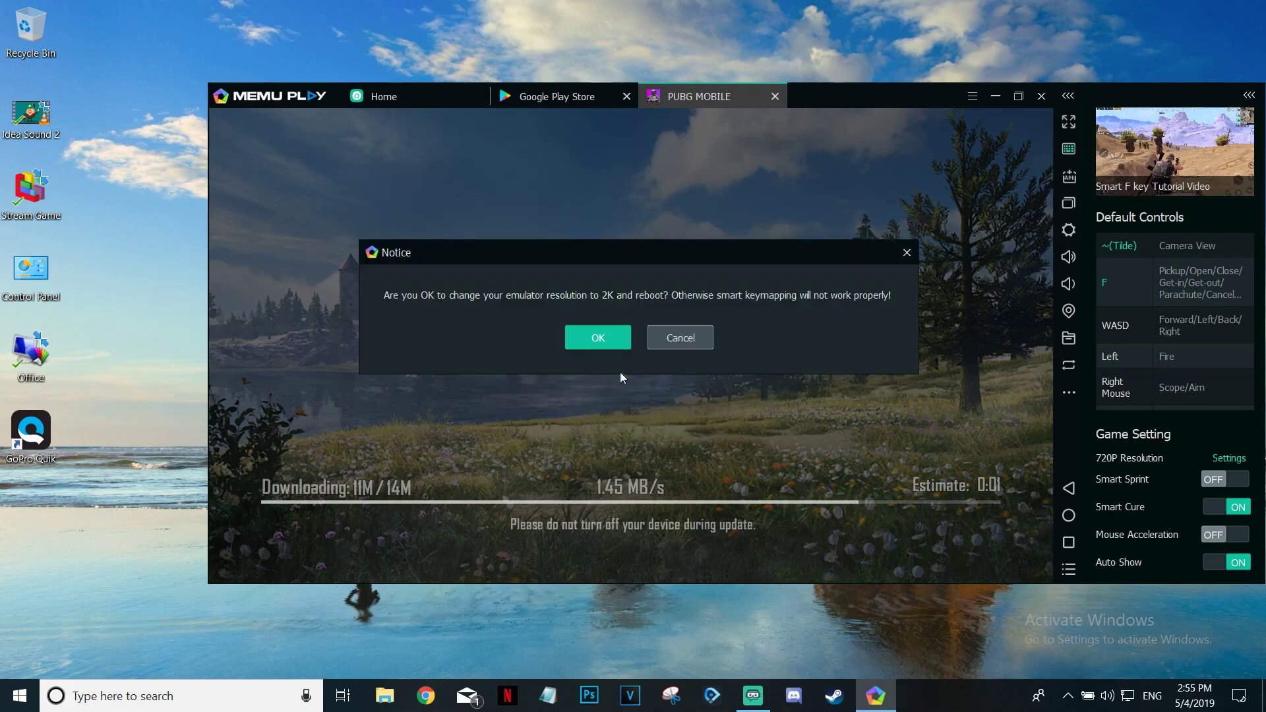
{"action": "left_click", "coordinate": [614, 338]}
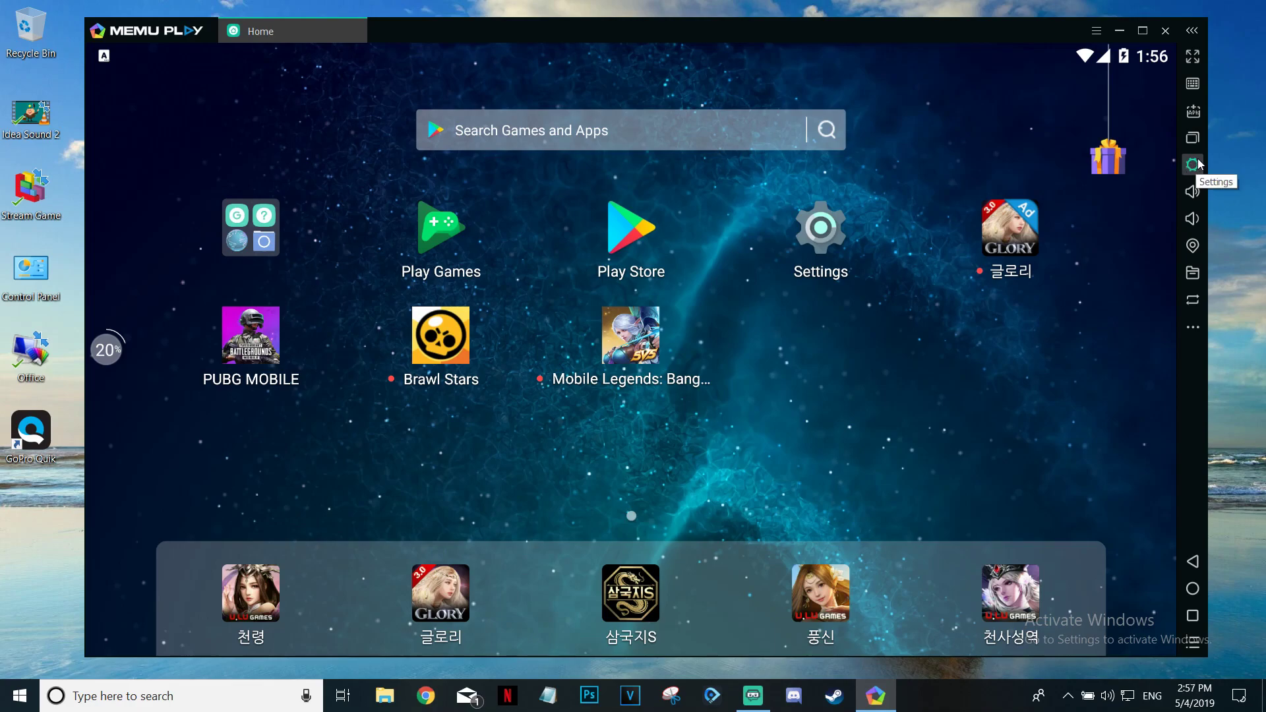
Step: Set the emulator's performance to High (CPU:4 RAM:2048MB) in the system settings
{"action": "left_click", "coordinate": [1191, 167]}
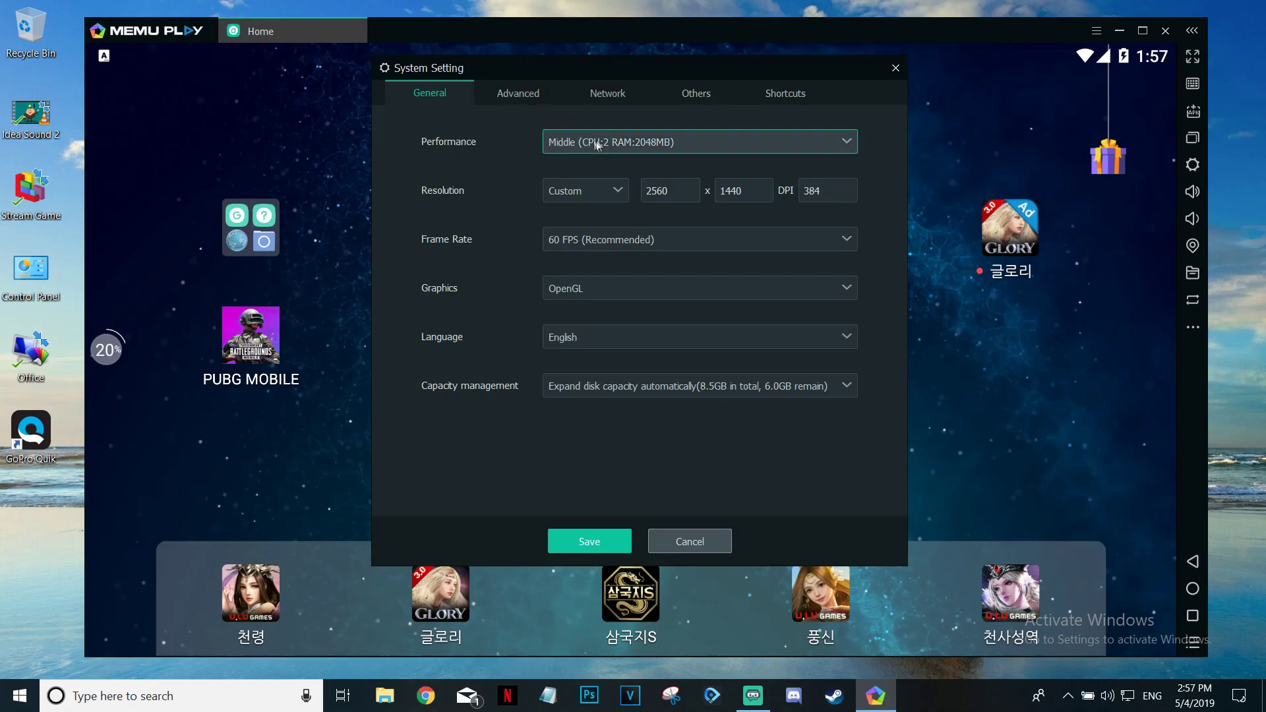
{"action": "left_click", "coordinate": [615, 143]}
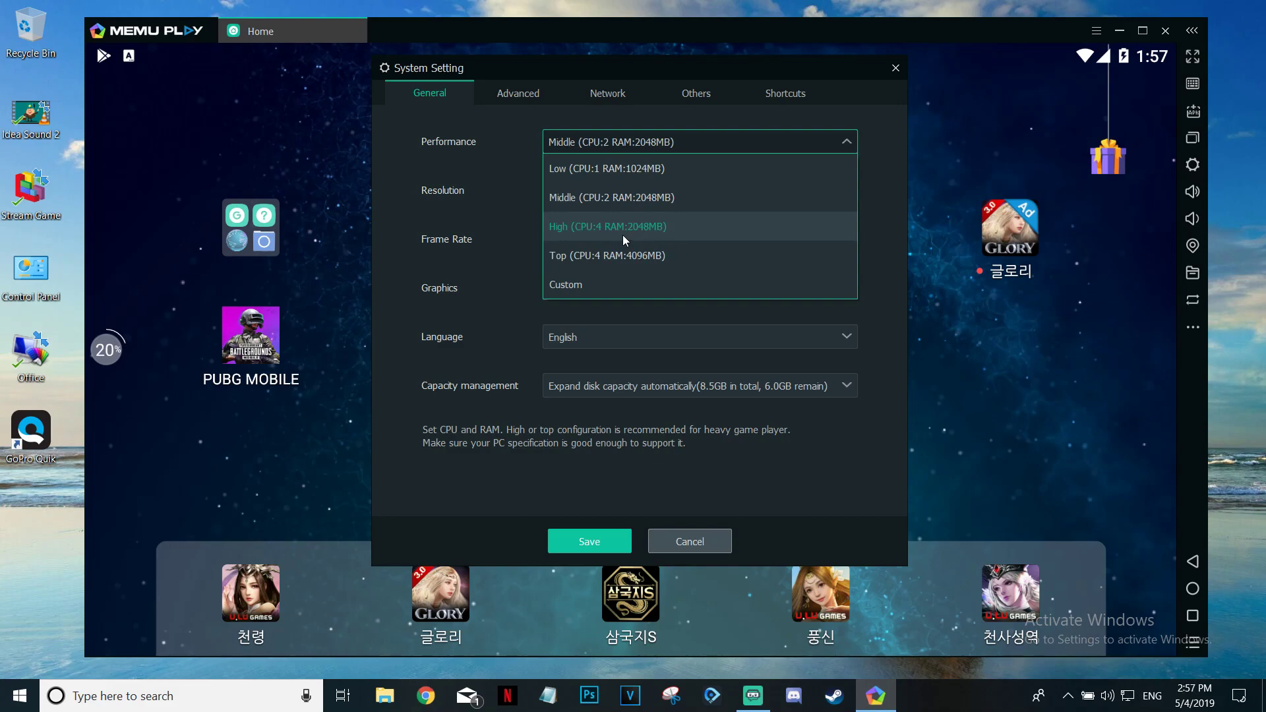
{"action": "left_click", "coordinate": [623, 231]}
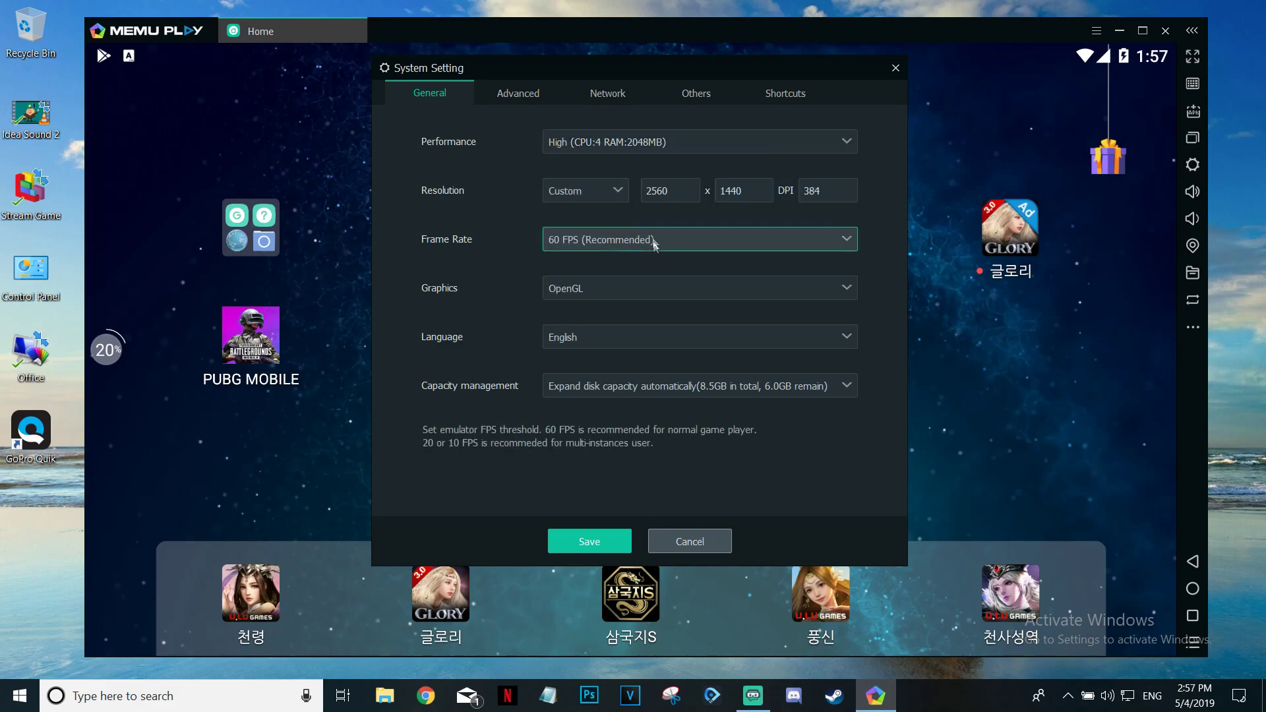
{"action": "left_click", "coordinate": [632, 142]}
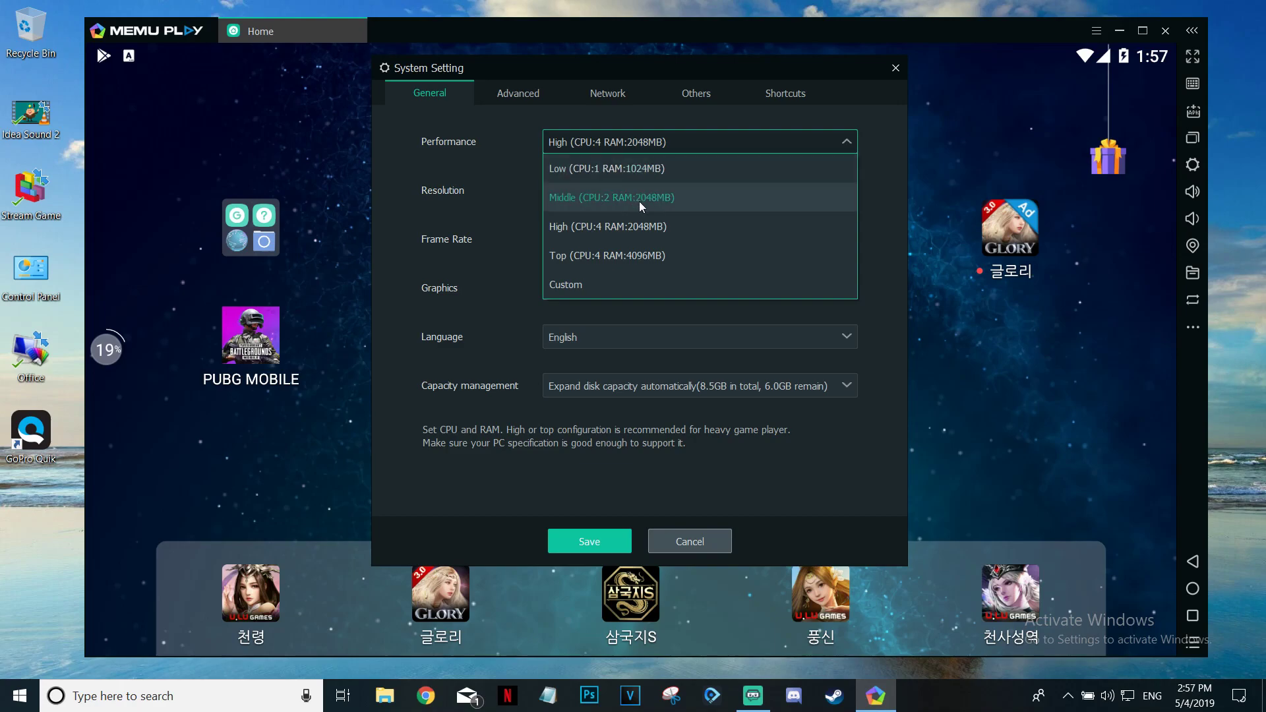
{"action": "left_click", "coordinate": [635, 232]}
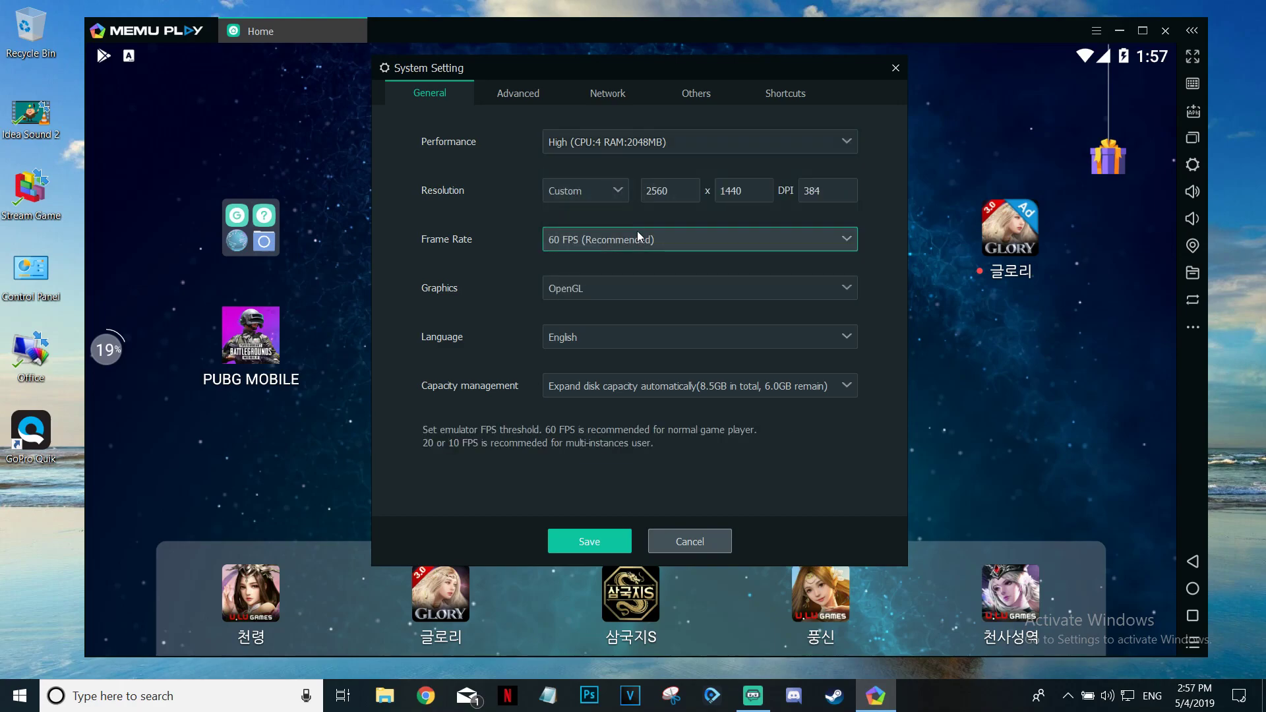
{"action": "left_click", "coordinate": [627, 144]}
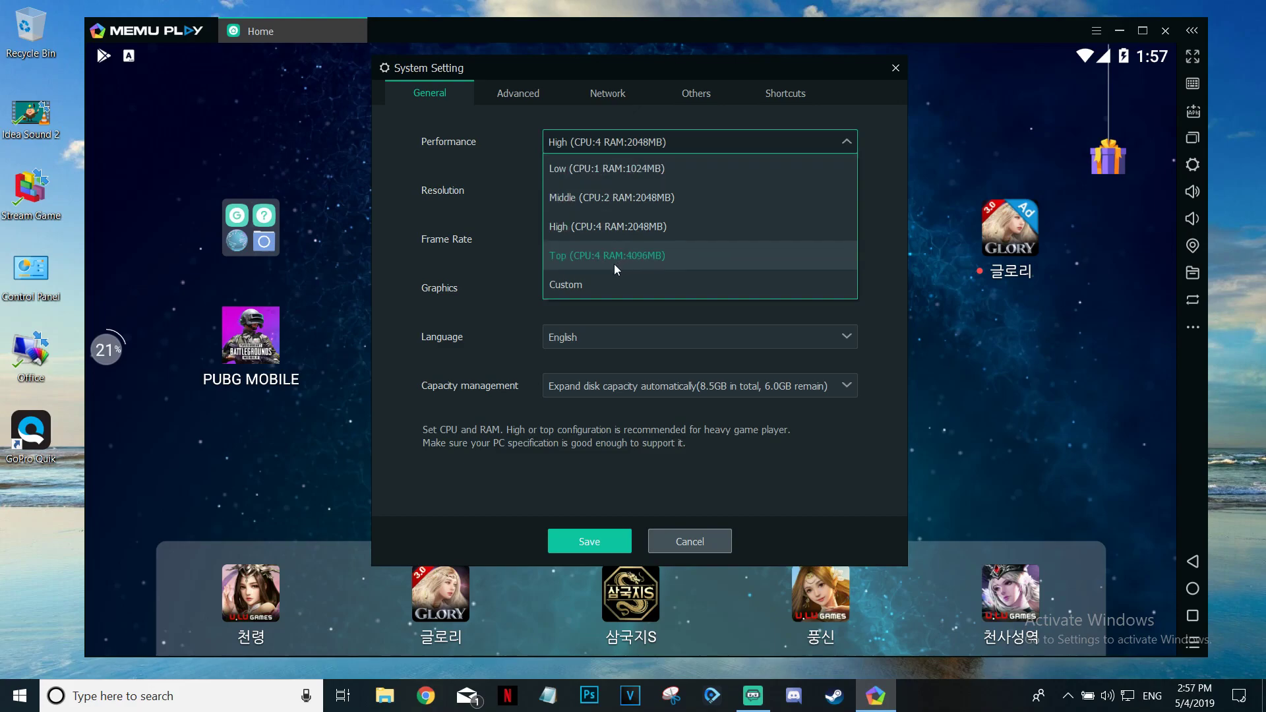
{"action": "left_click", "coordinate": [582, 228]}
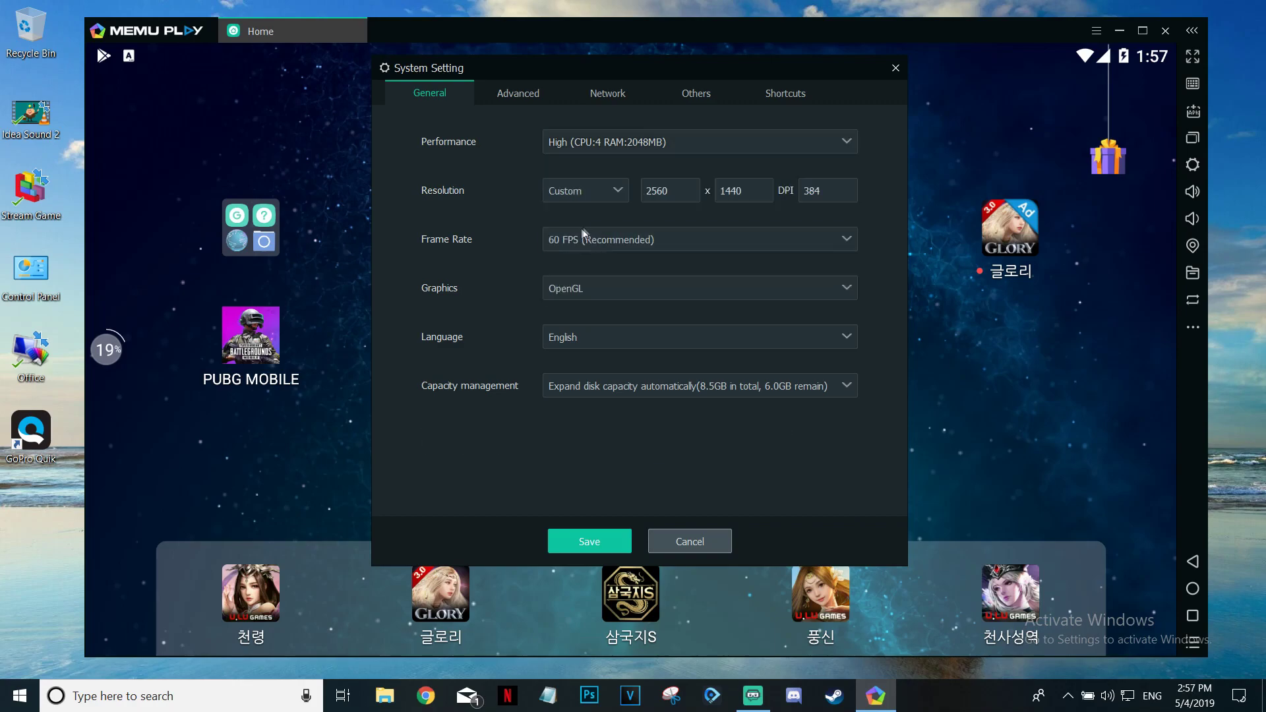
Step: Keep the frame rate at 60 FPS (Recommended), save the system settings, and restart the emulator immediately
{"action": "left_click", "coordinate": [617, 242]}
{"action": "left_click", "coordinate": [616, 243]}
{"action": "left_click", "coordinate": [600, 552]}
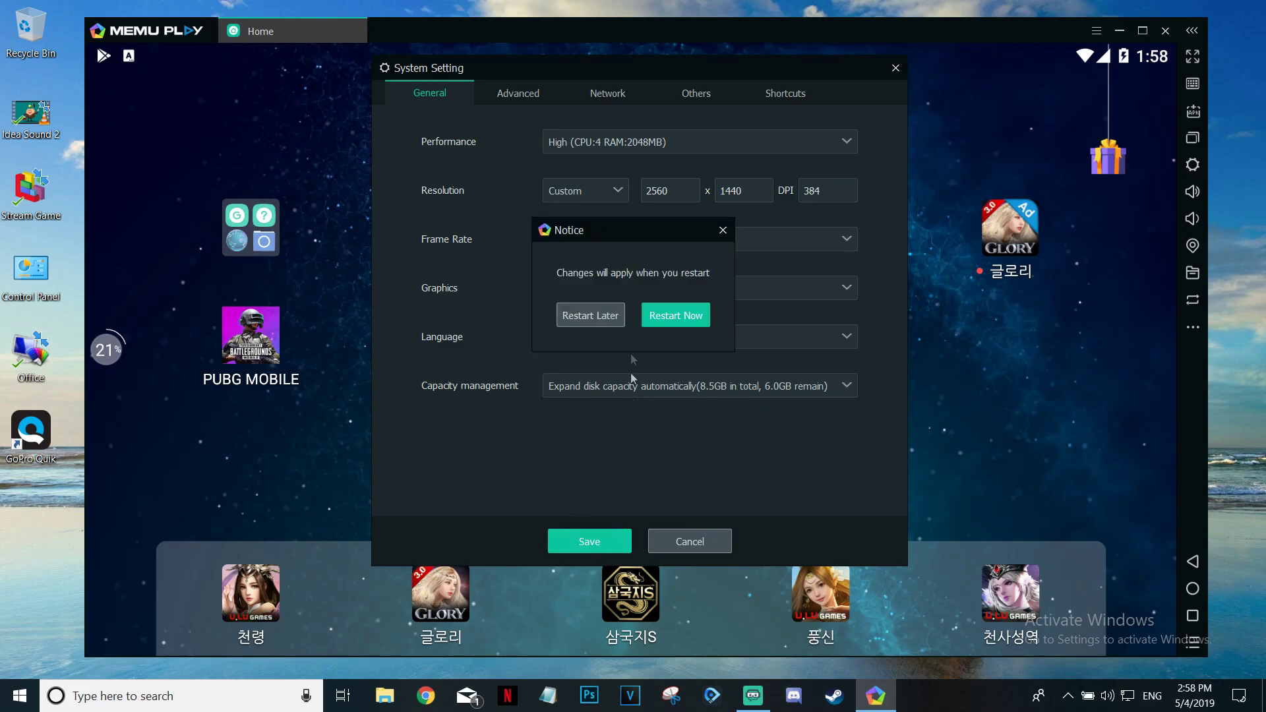
{"action": "left_click", "coordinate": [667, 314]}
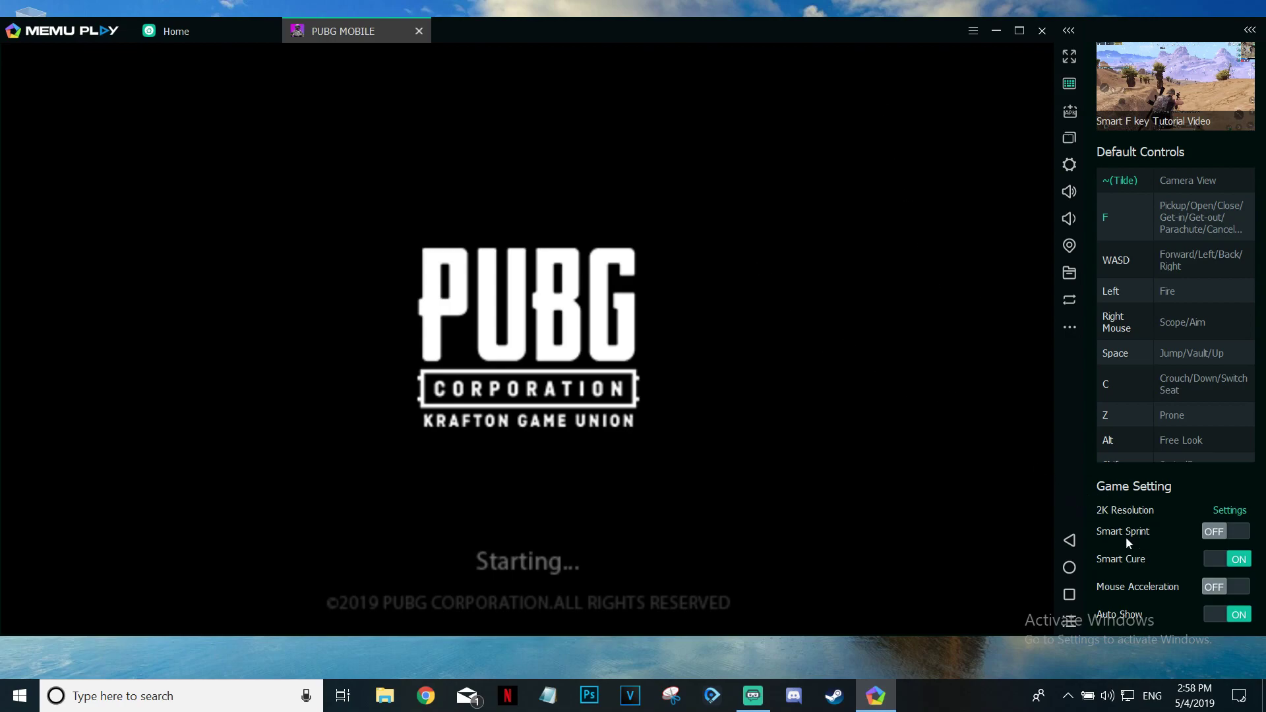
Step: Turn on Smart Sprint for PUBG MOBILE and switch the game to full screen
{"action": "left_click", "coordinate": [1241, 532]}
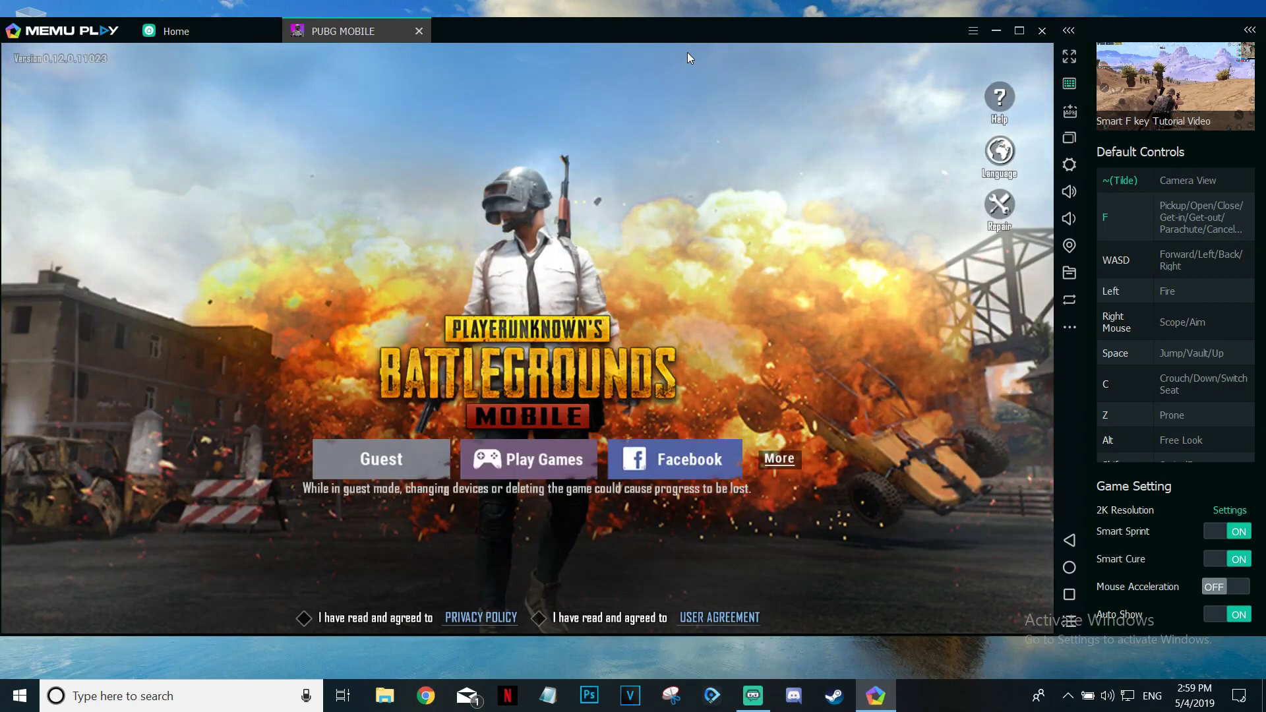
{"action": "key", "text": "F11"}
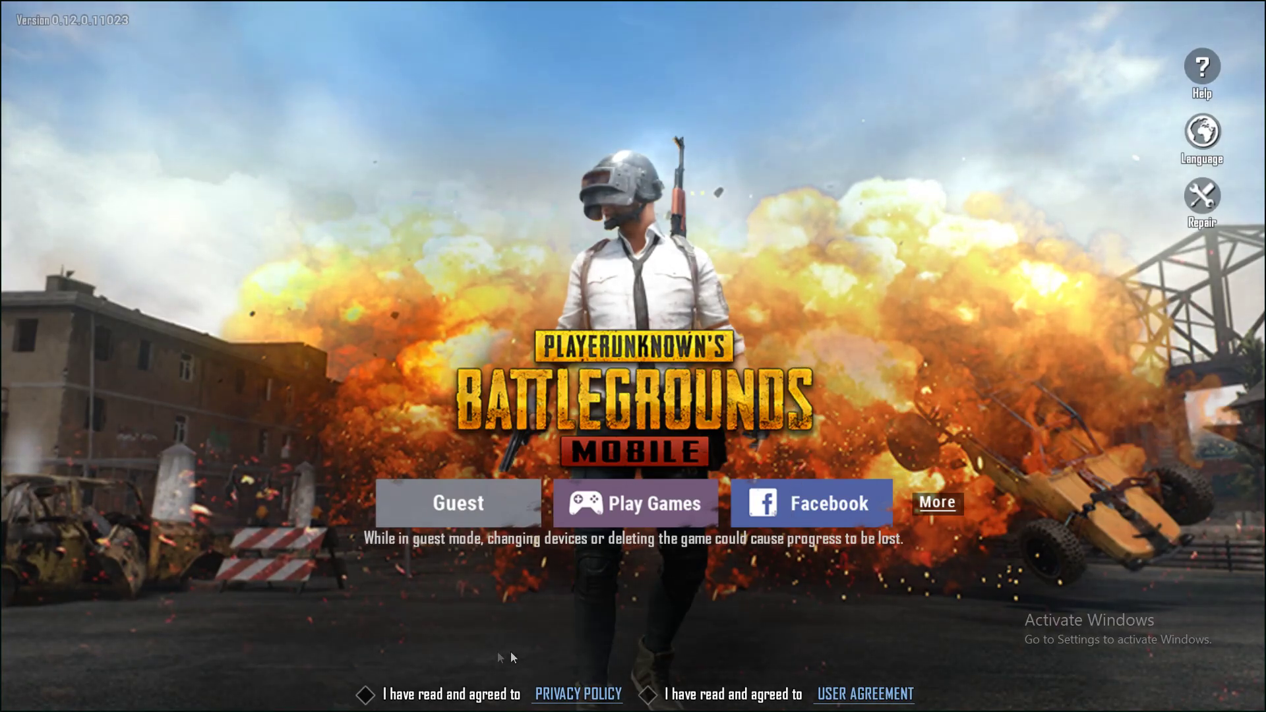
Step: Accept both the user agreement and the privacy policy on the PUBG MOBILE login screen
{"action": "left_click", "coordinate": [650, 698]}
{"action": "left_click", "coordinate": [647, 463]}
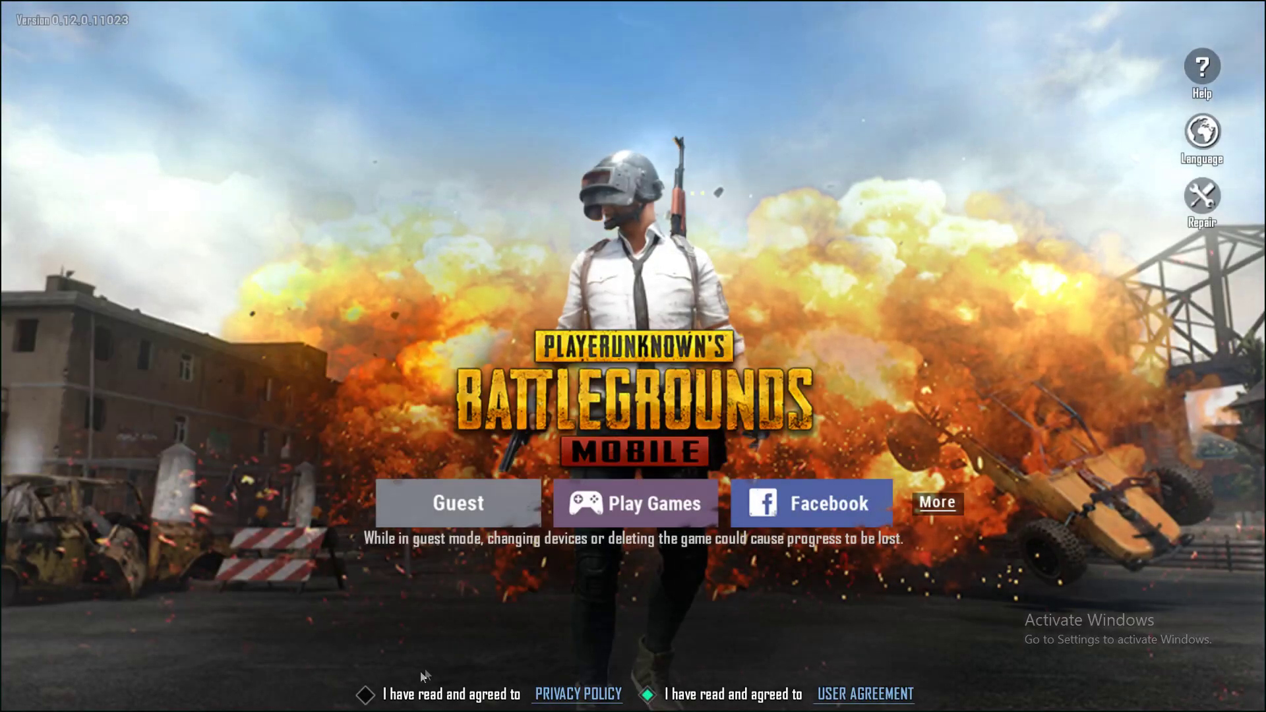
{"action": "left_click", "coordinate": [364, 695]}
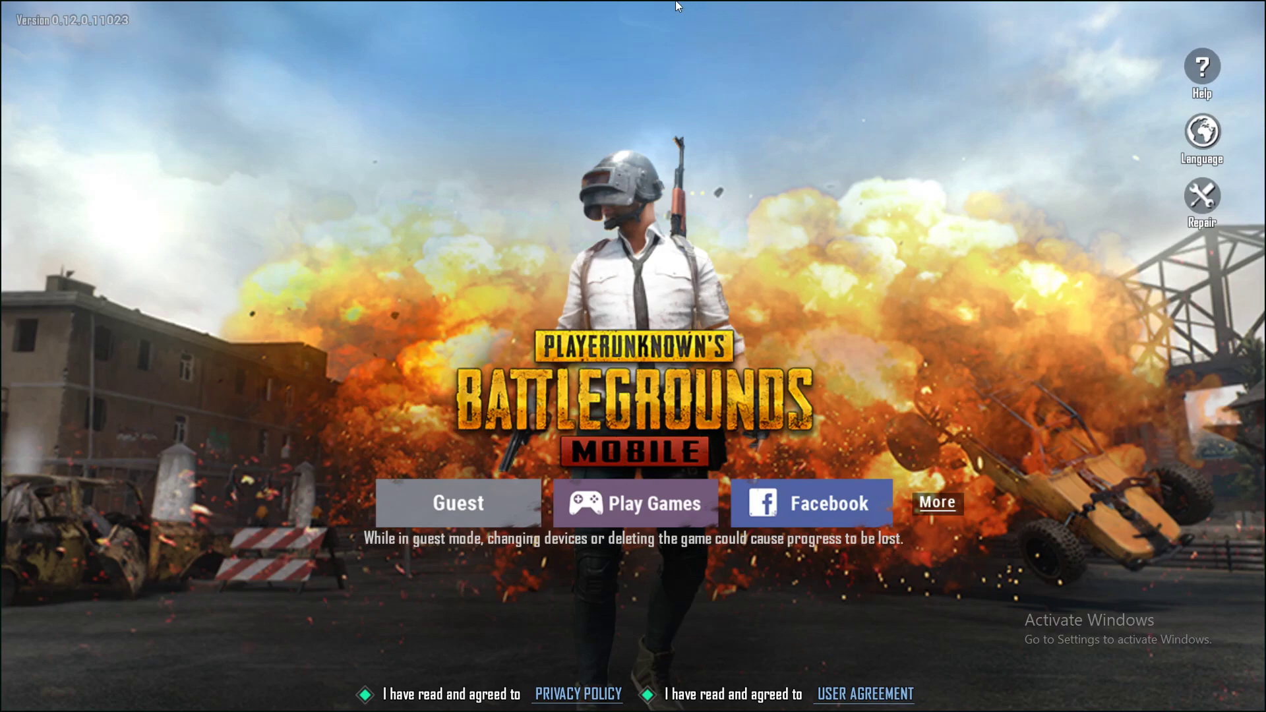
Step: Log in to PUBG MOBILE with Facebook by entering the account's email or mobile number and password, and agree to continue
{"action": "left_click_drag", "start_coordinate": [679, 6], "coordinate": [702, 65]}
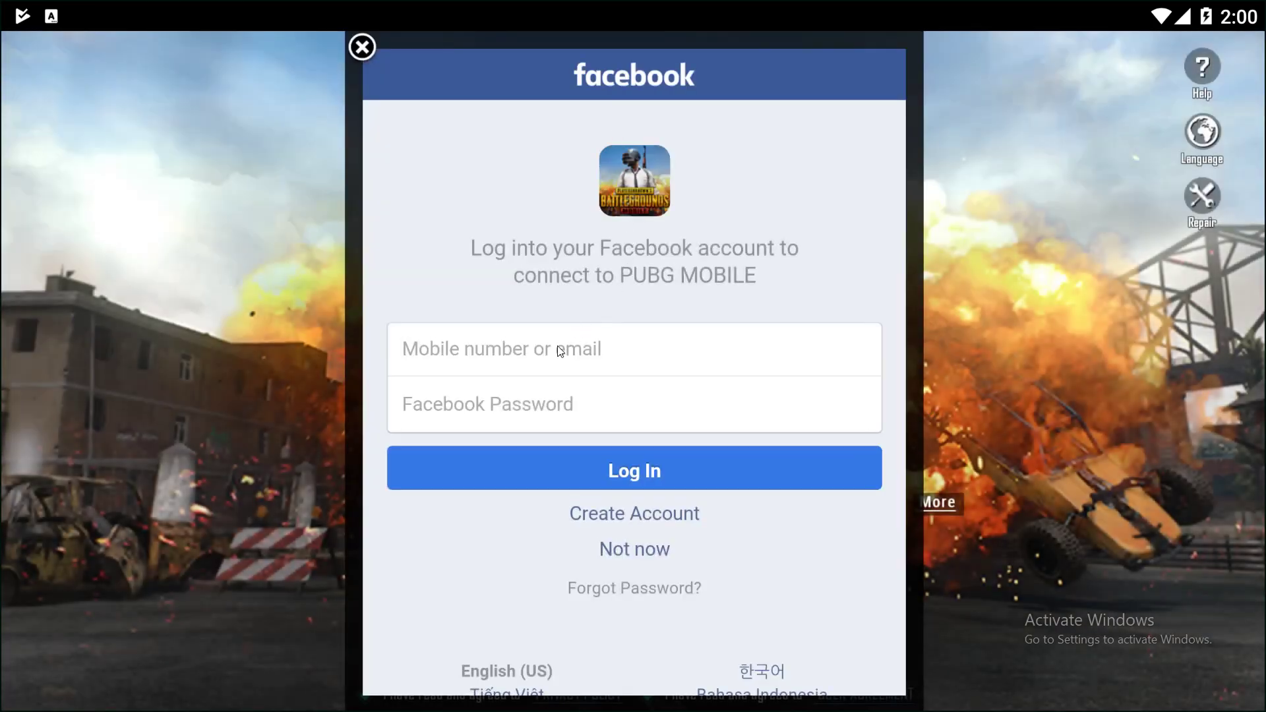
{"action": "left_click", "coordinate": [560, 352]}
{"action": "type", "text": "dar"}
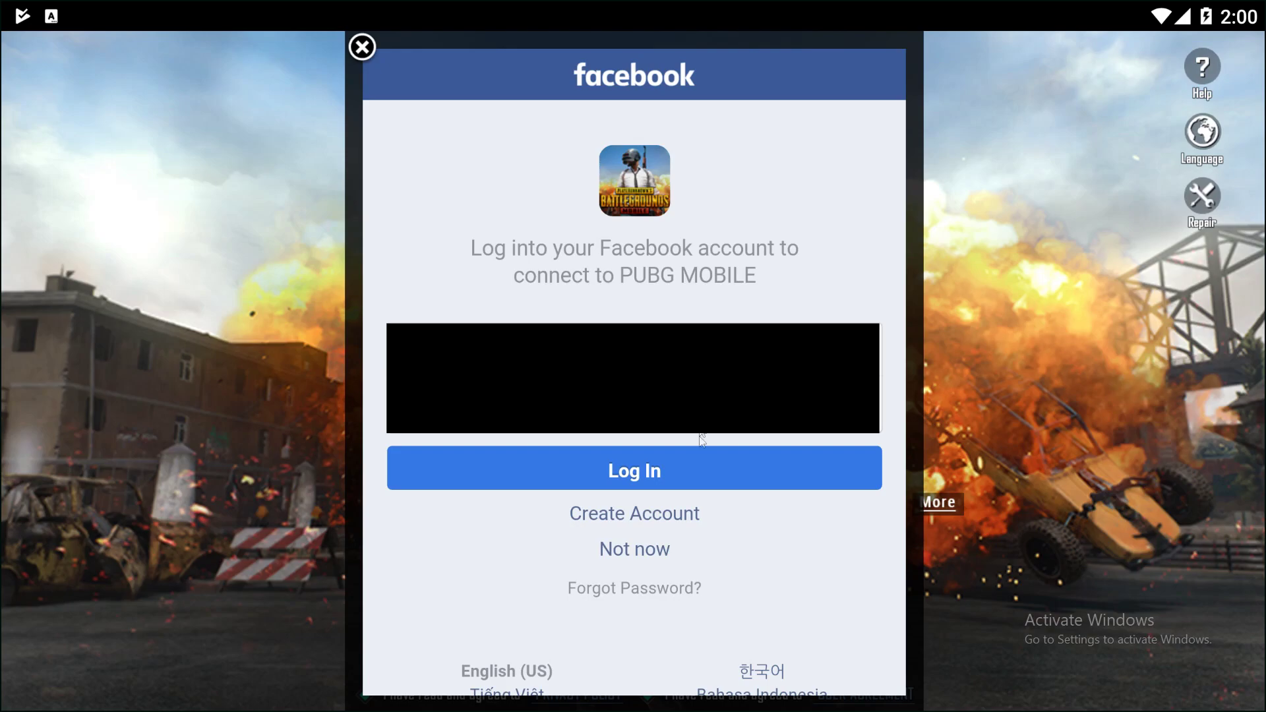
{"action": "left_click", "coordinate": [691, 474]}
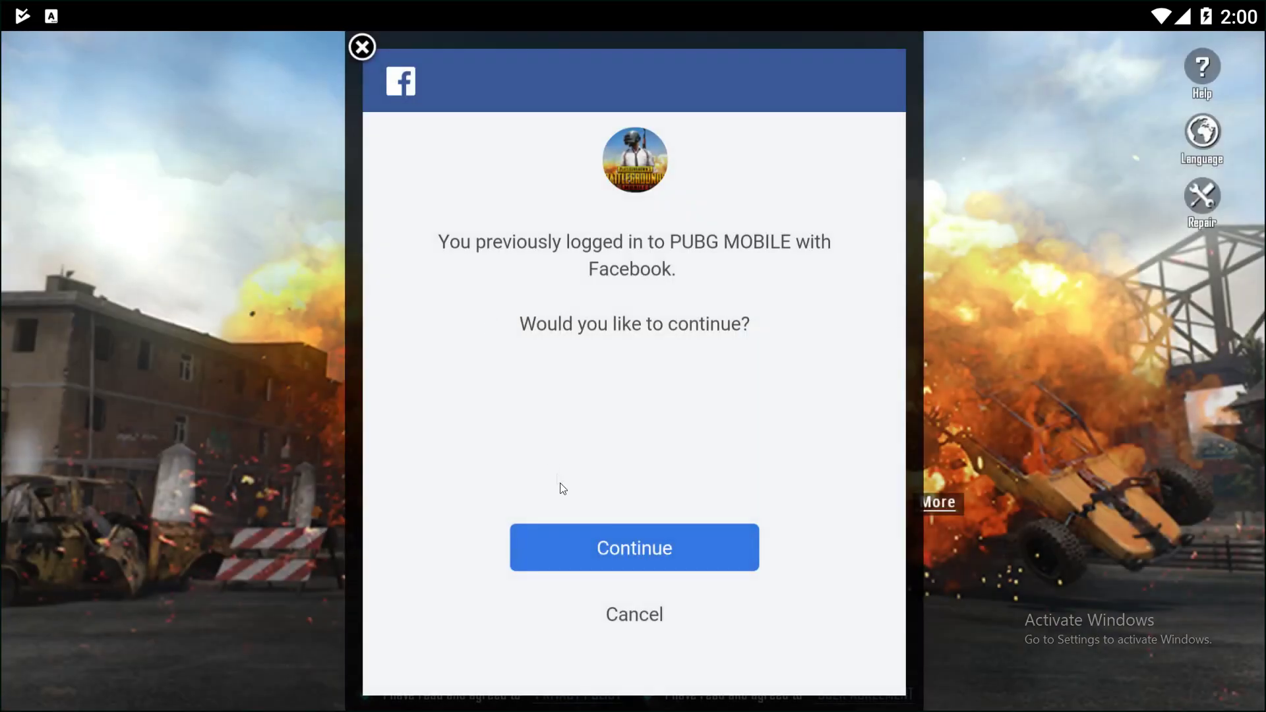
{"action": "left_click", "coordinate": [640, 556]}
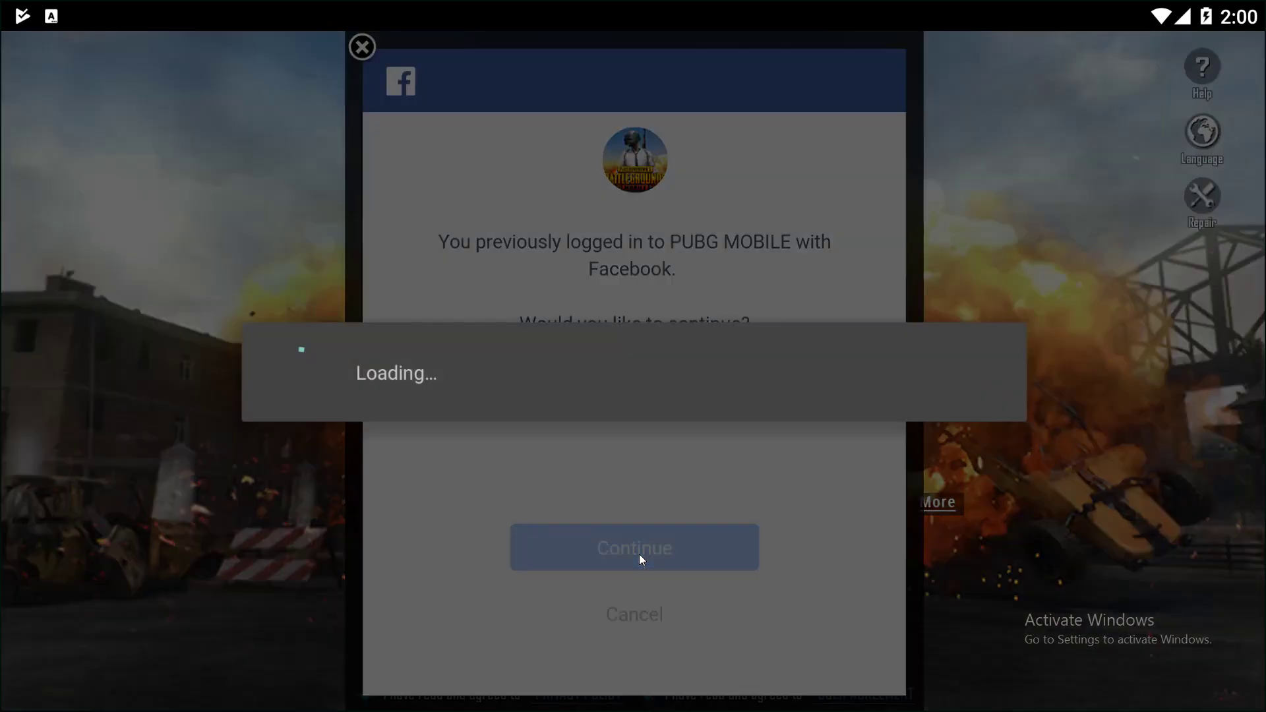